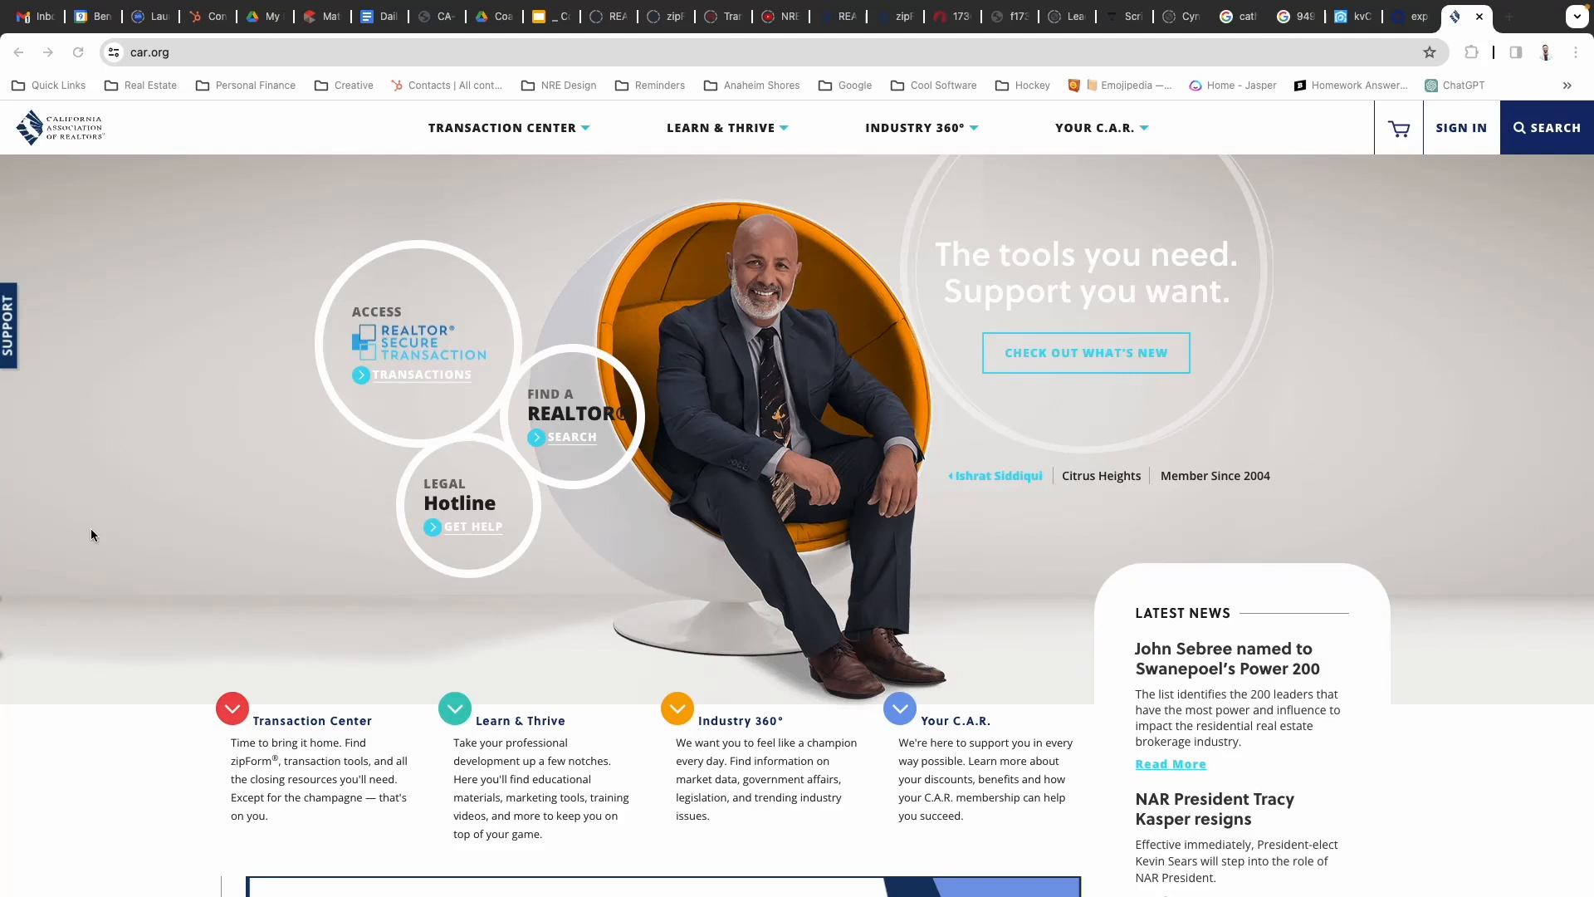
# Sign in to zipForm Edition through the REALTOR Secure Transaction member benefits and continue to Transactions
pyautogui.click(399, 361)
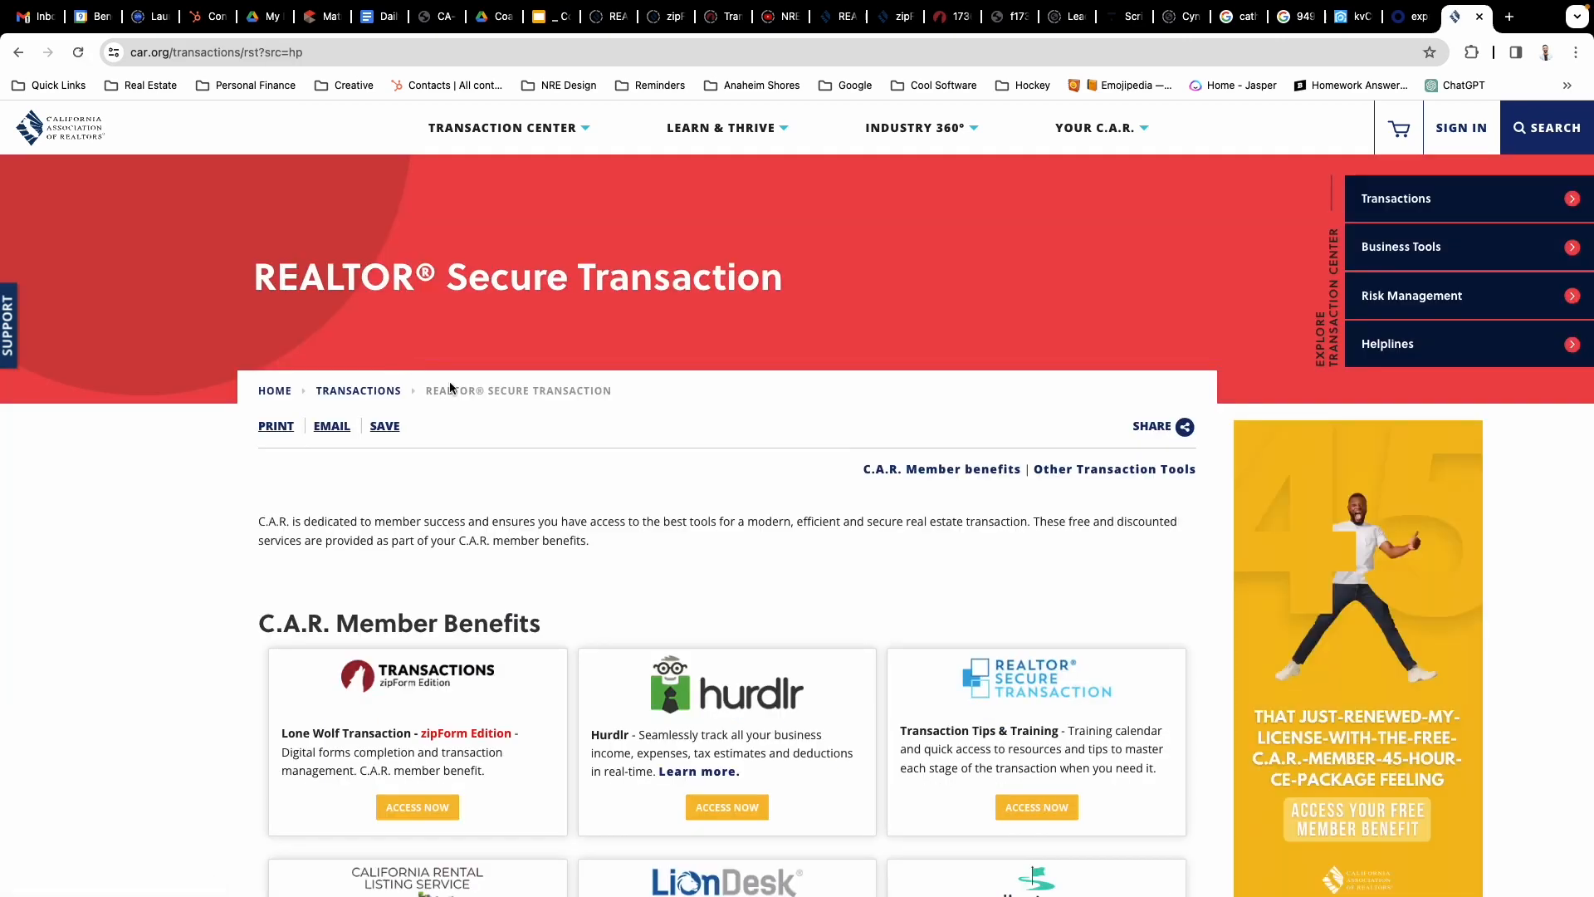
pyautogui.scroll(-2, 463, 678)
pyautogui.click(411, 644)
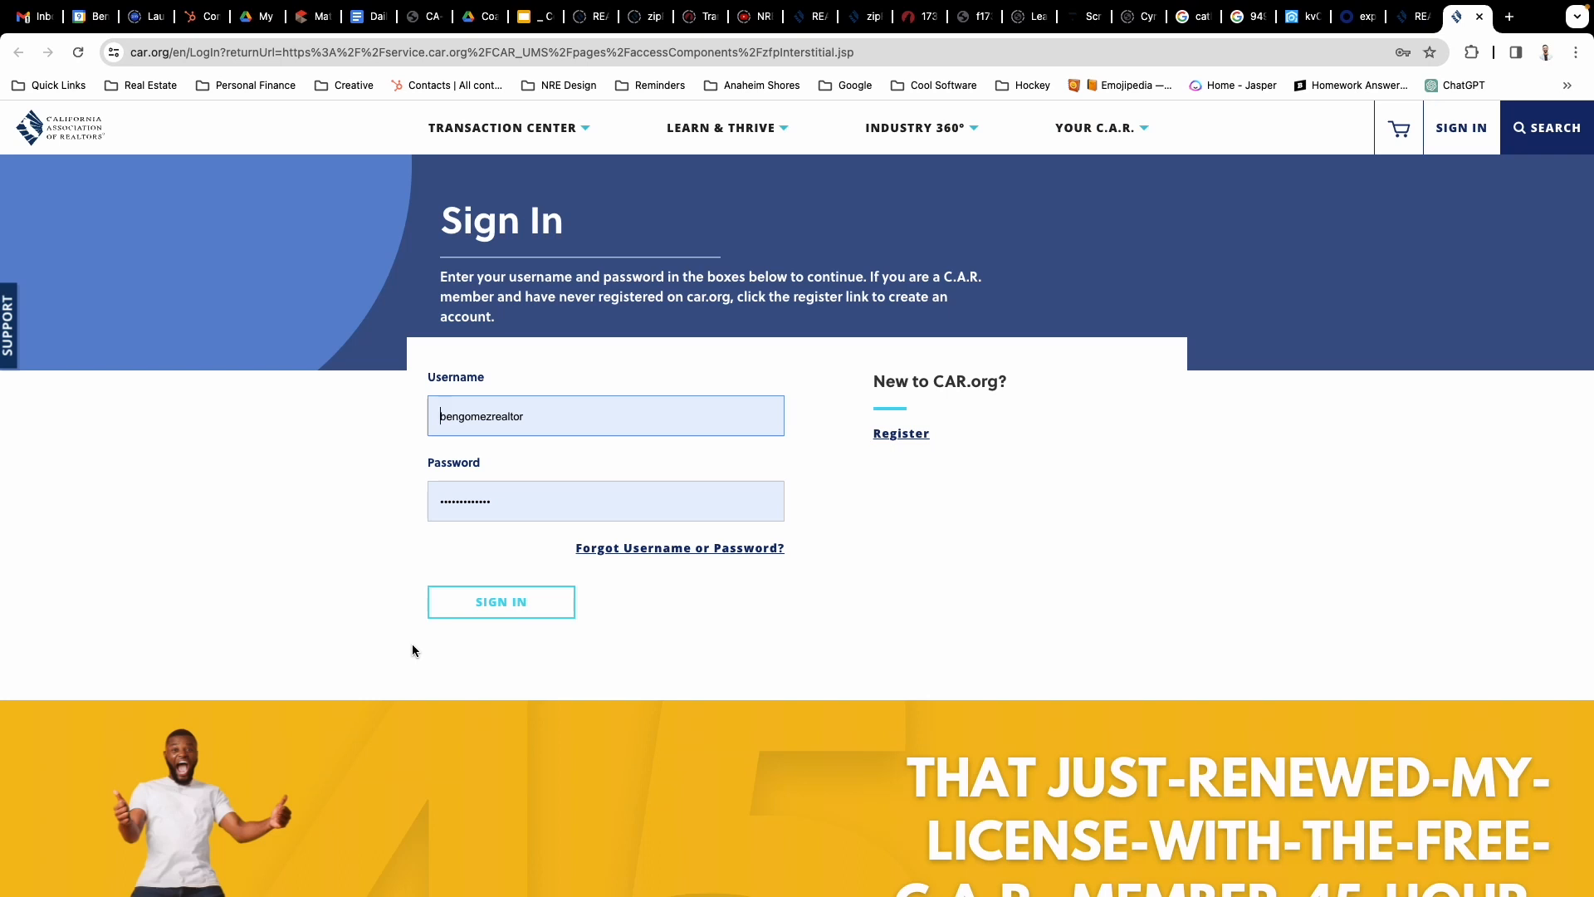
pyautogui.click(495, 599)
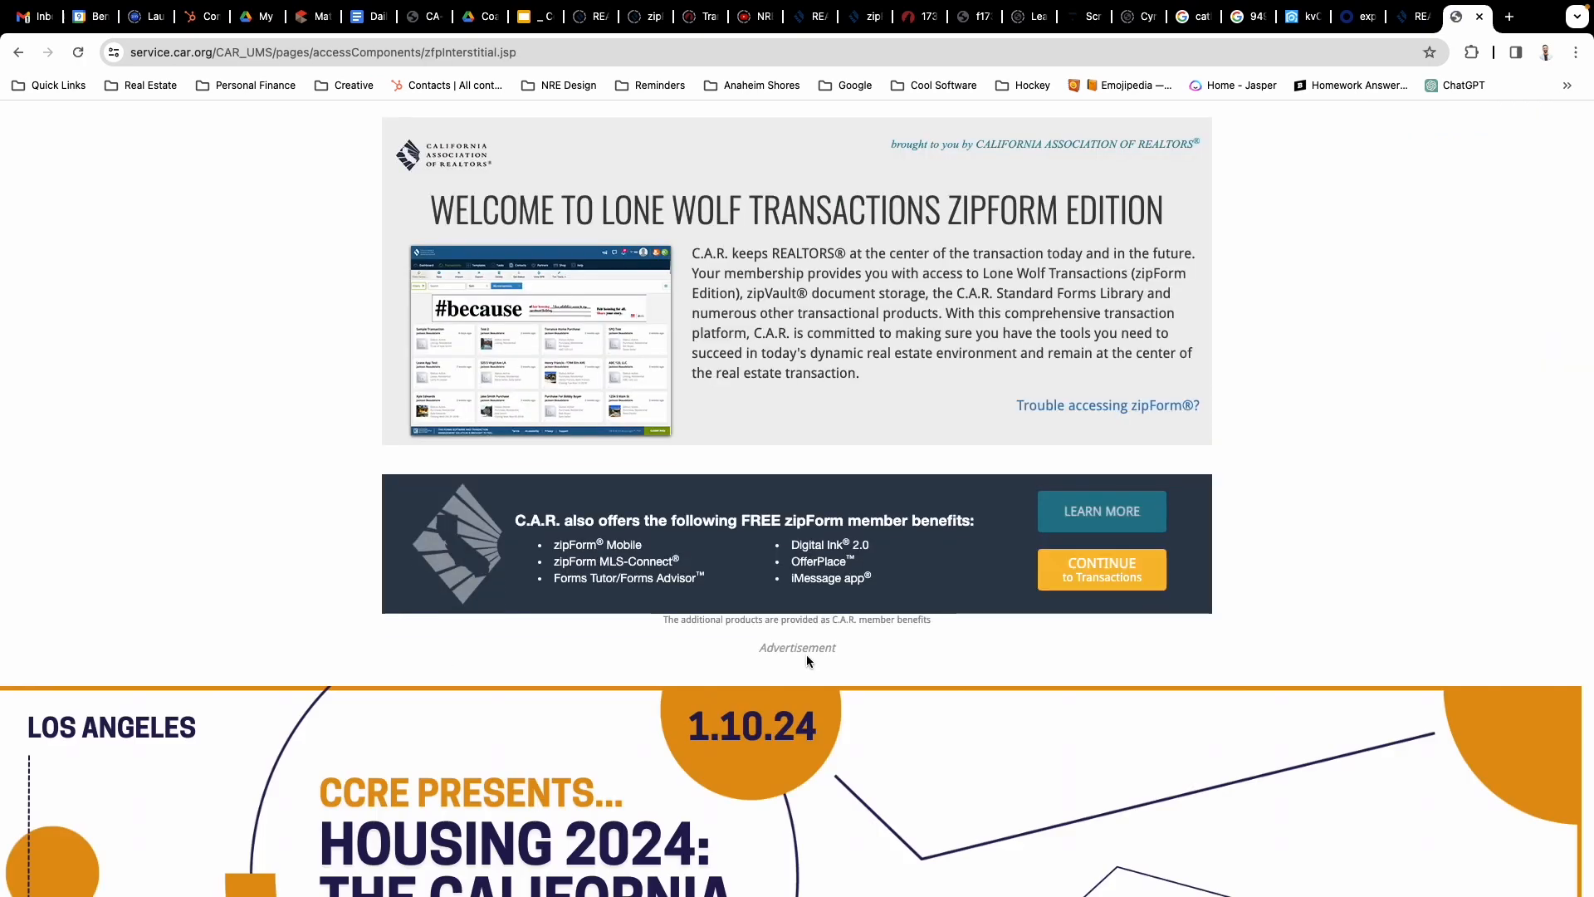
pyautogui.click(1096, 588)
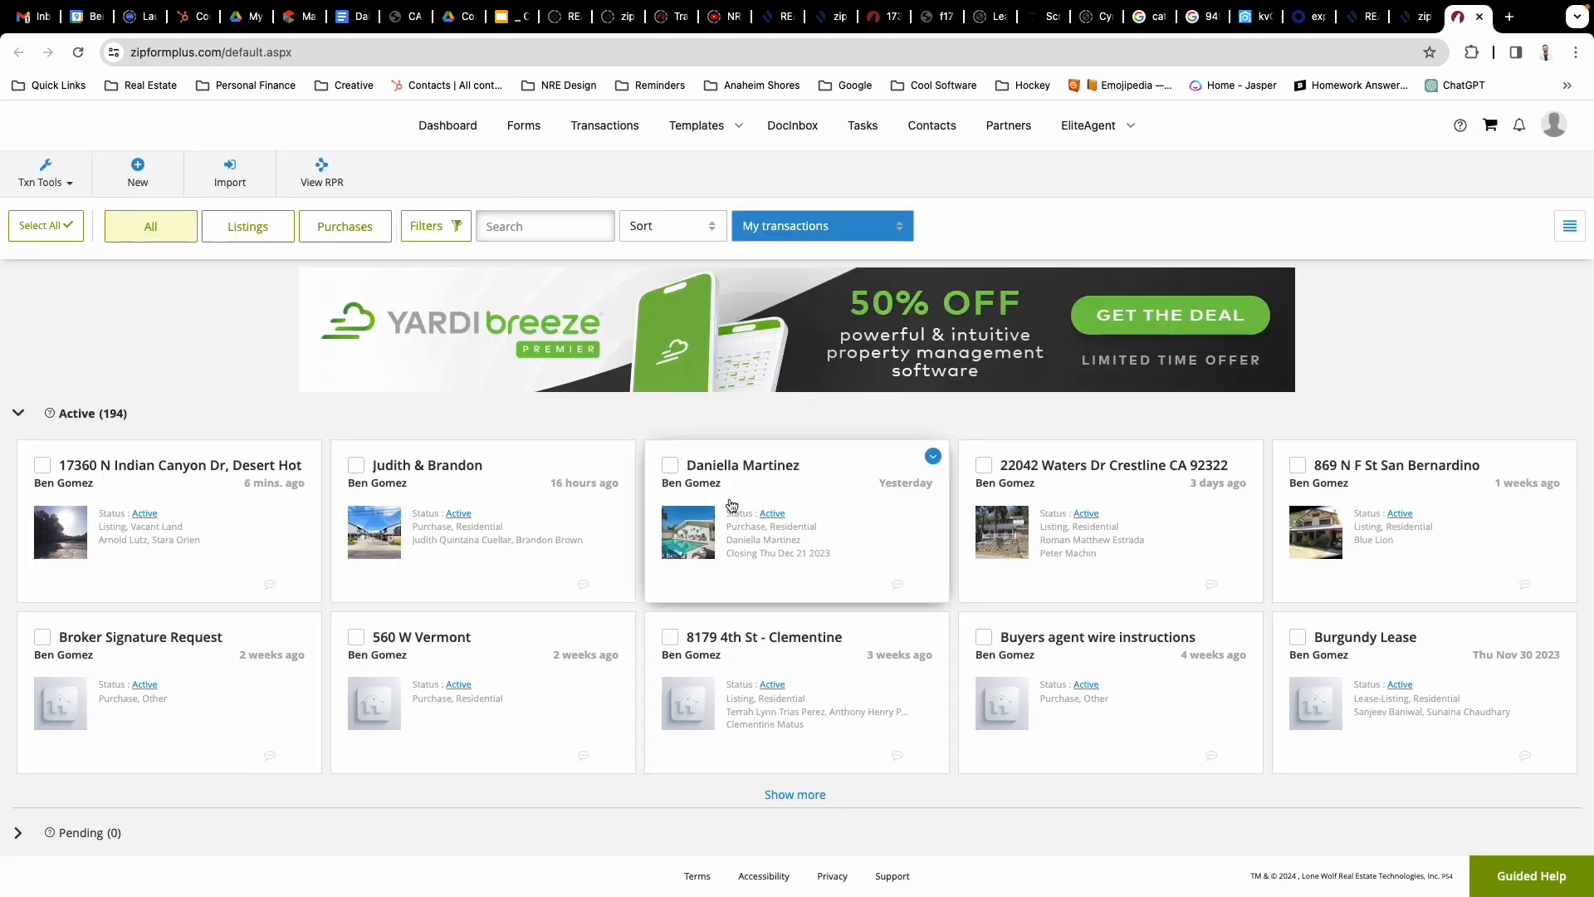
# Open the residential purchase RPA template from the saved templates
pyautogui.scroll(5, 607, 140)
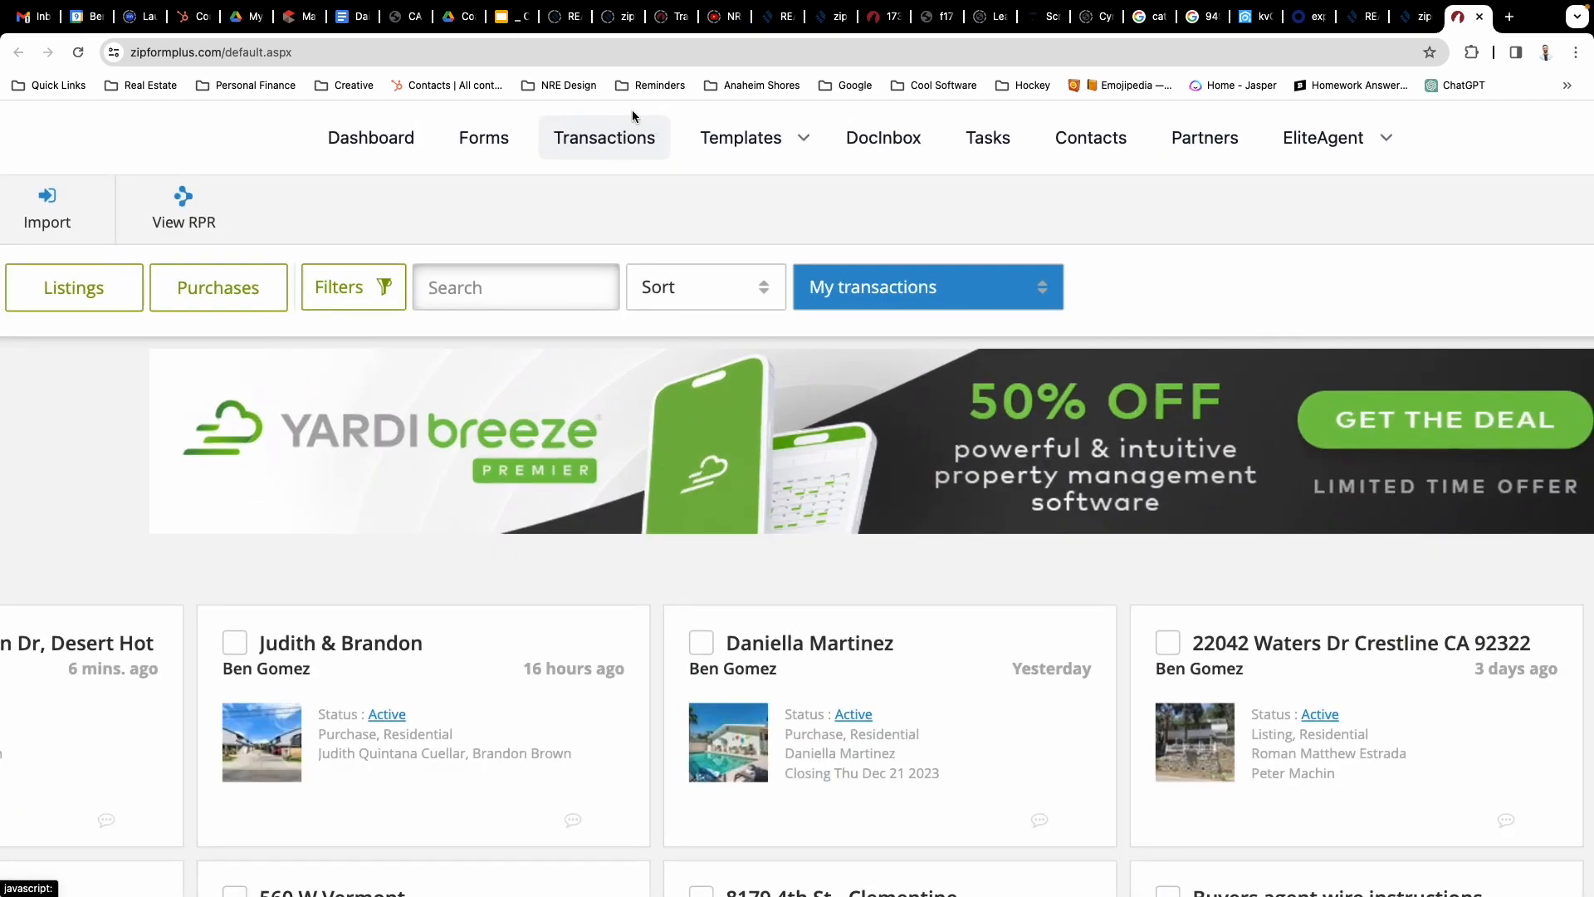
pyautogui.click(738, 143)
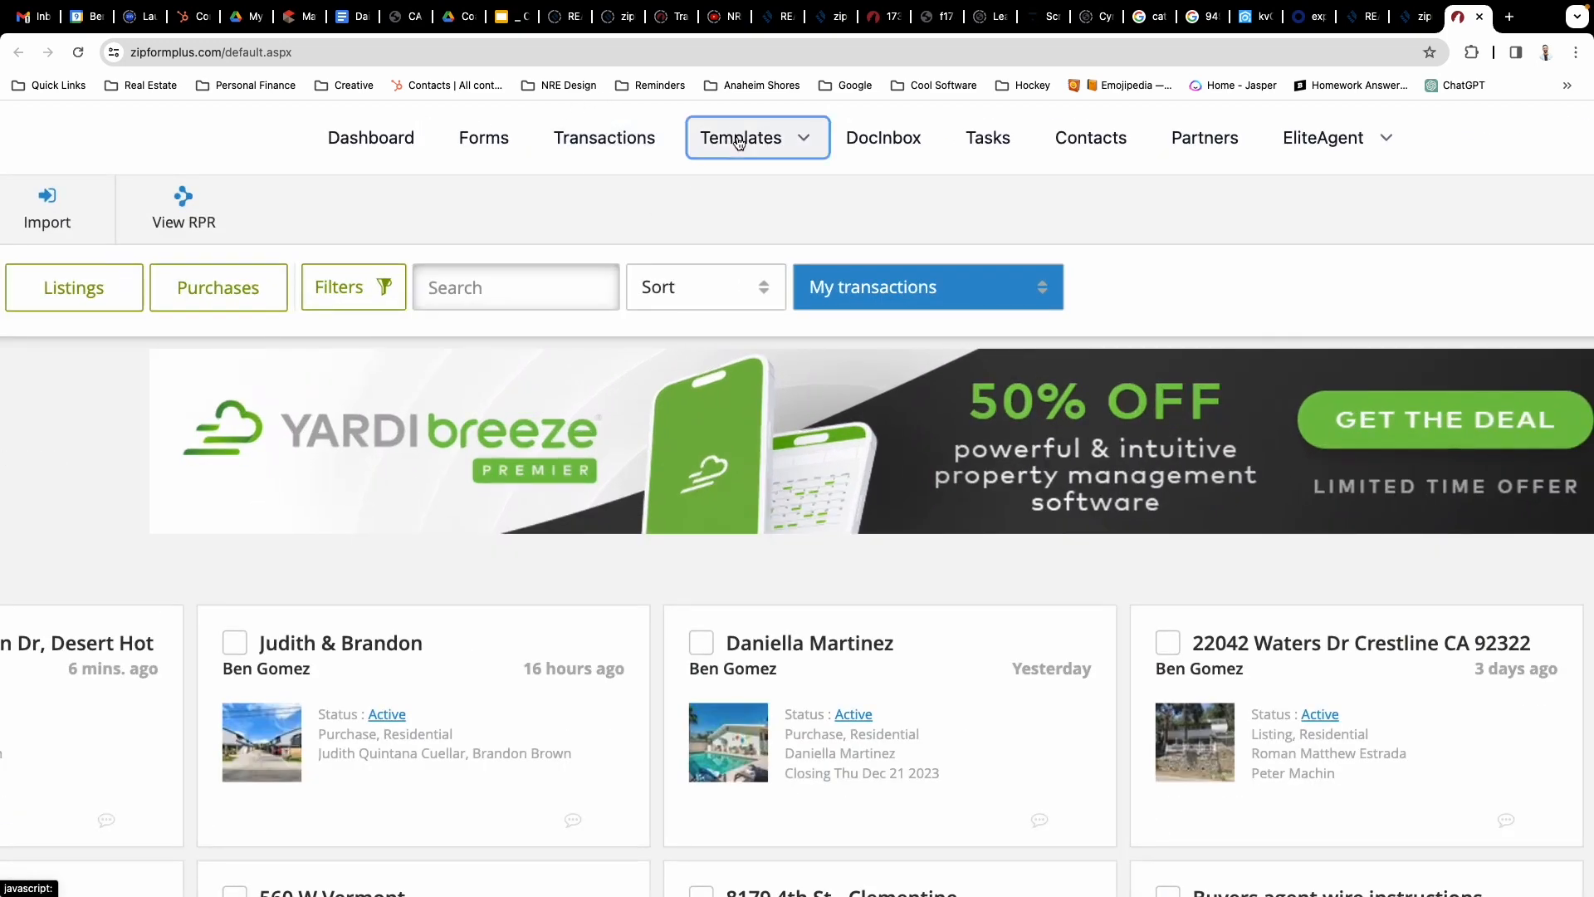
pyautogui.click(730, 213)
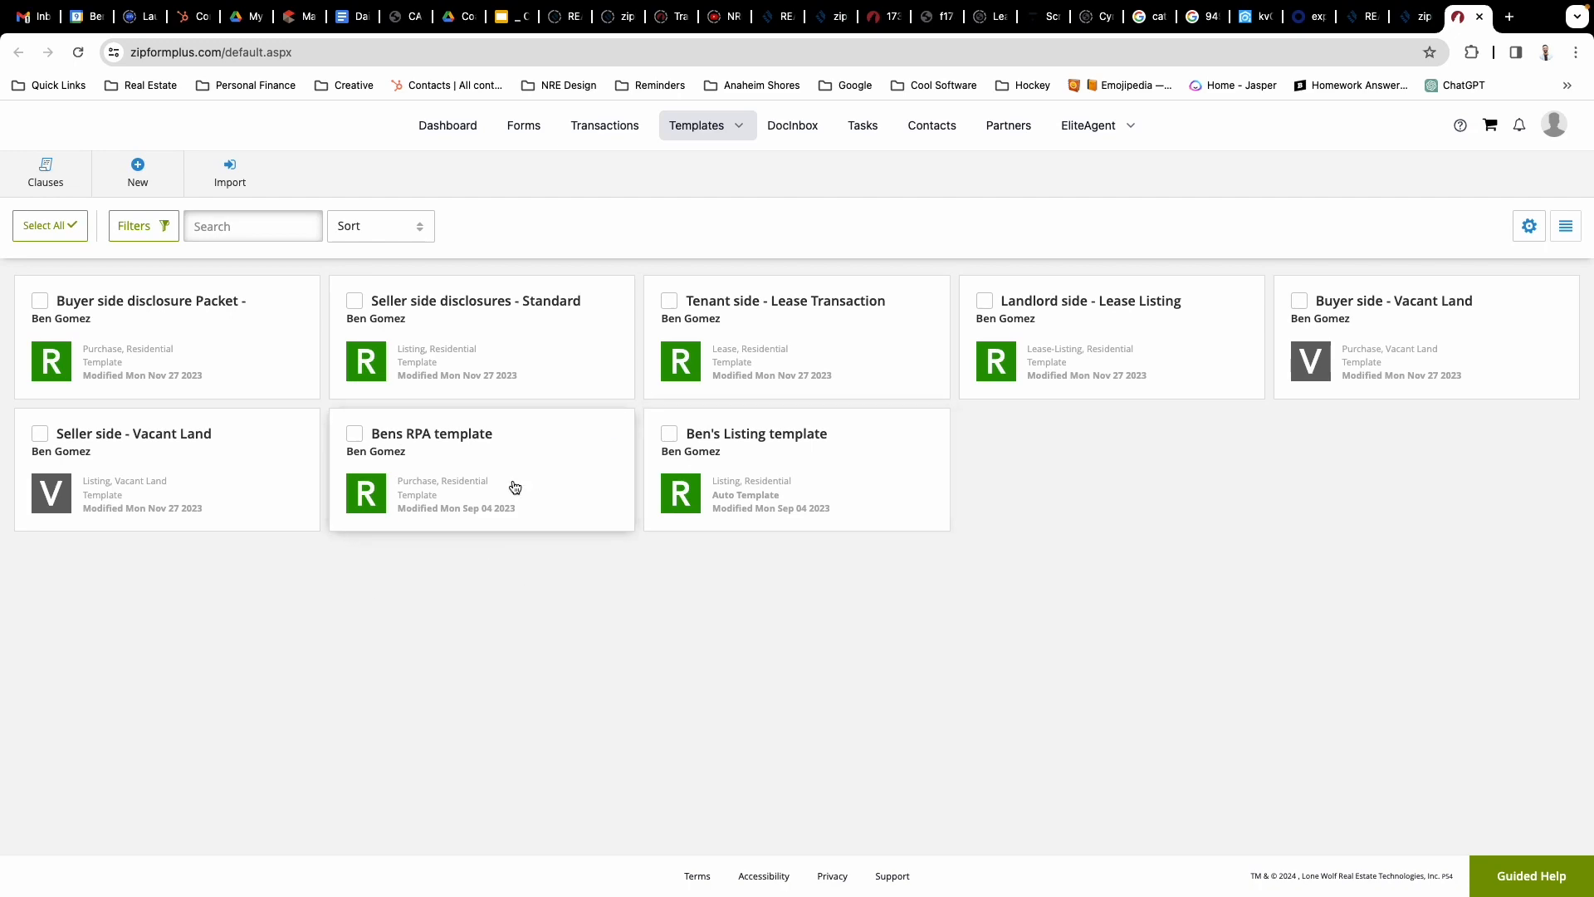
pyautogui.scroll(5, 442, 475)
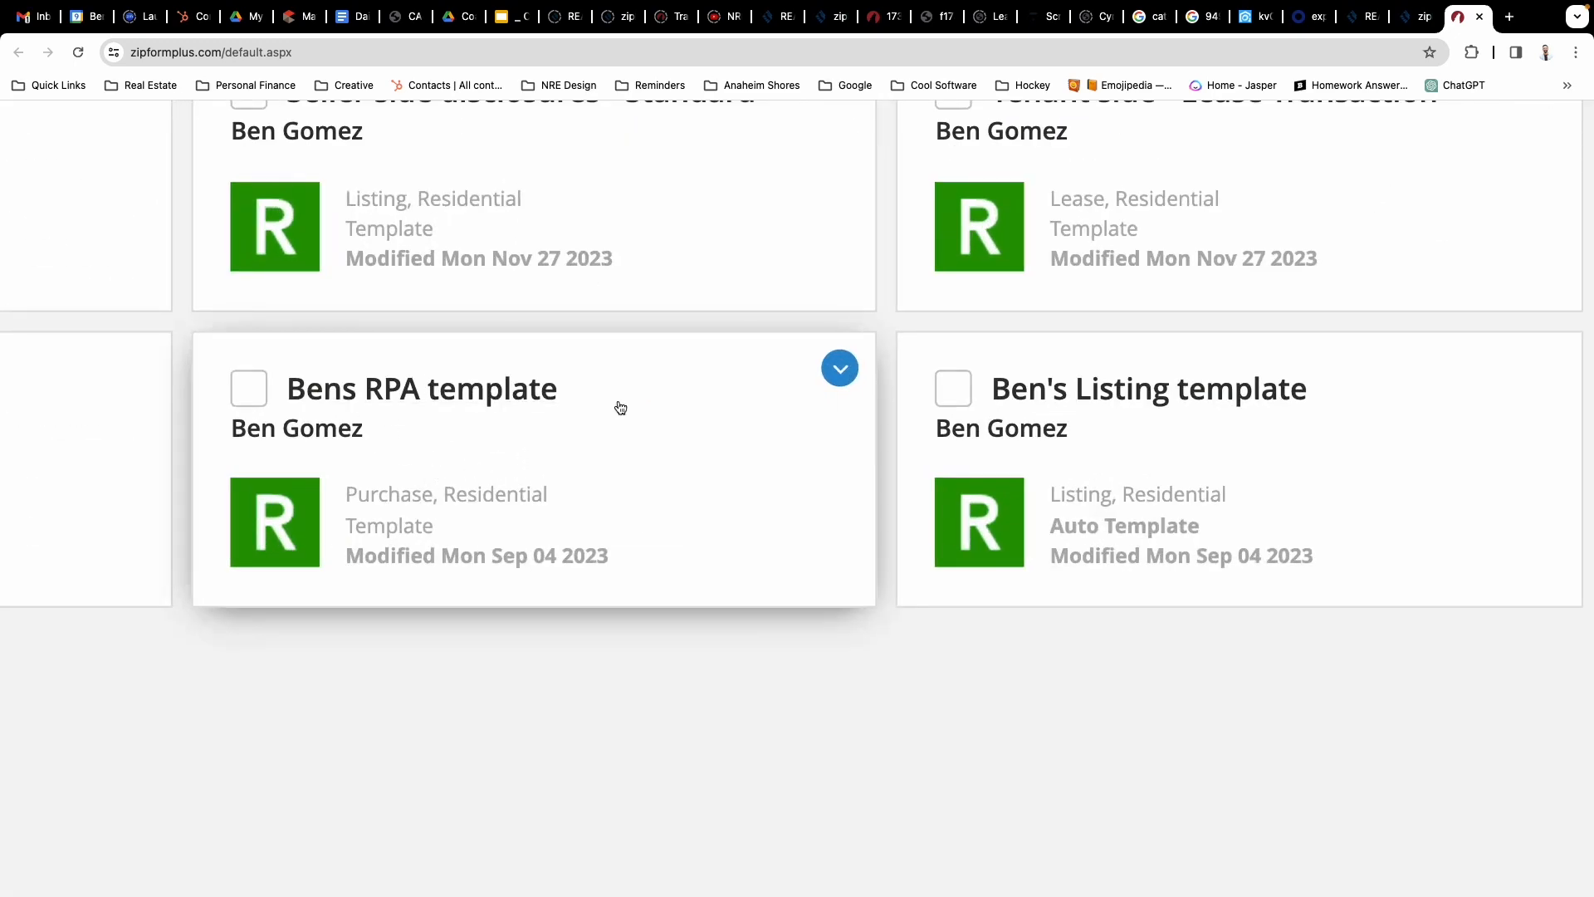
pyautogui.scroll(-5, 595, 420)
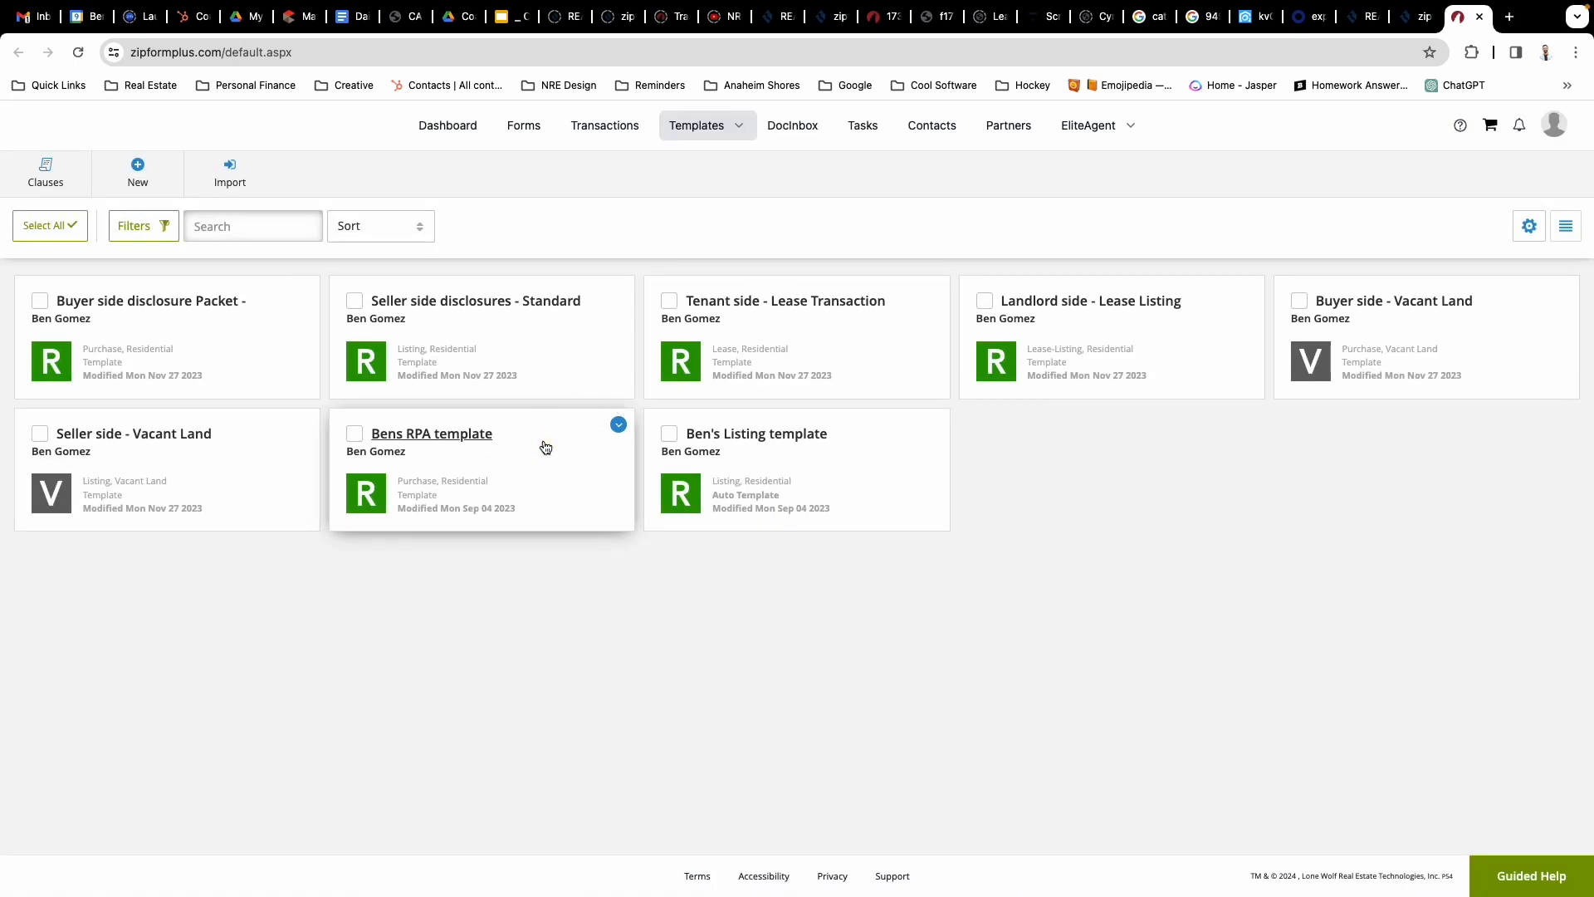
pyautogui.click(545, 449)
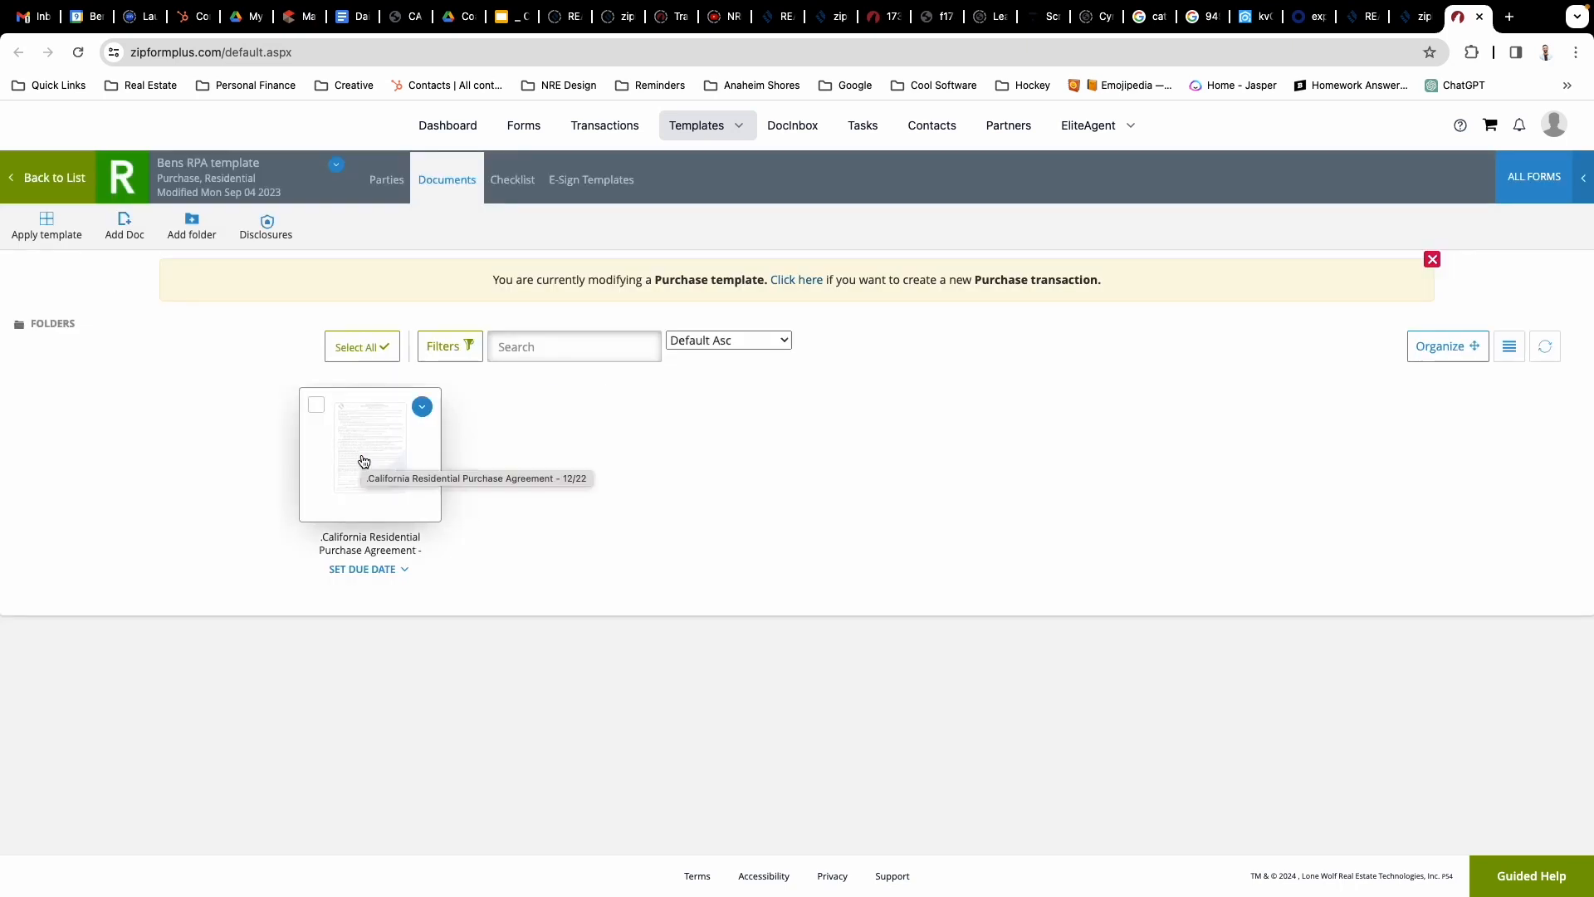
# Open the California Residential Purchase Agreement - 12/22 form and reduce its display zoom to 140%
pyautogui.click(362, 460)
pyautogui.click(931, 306)
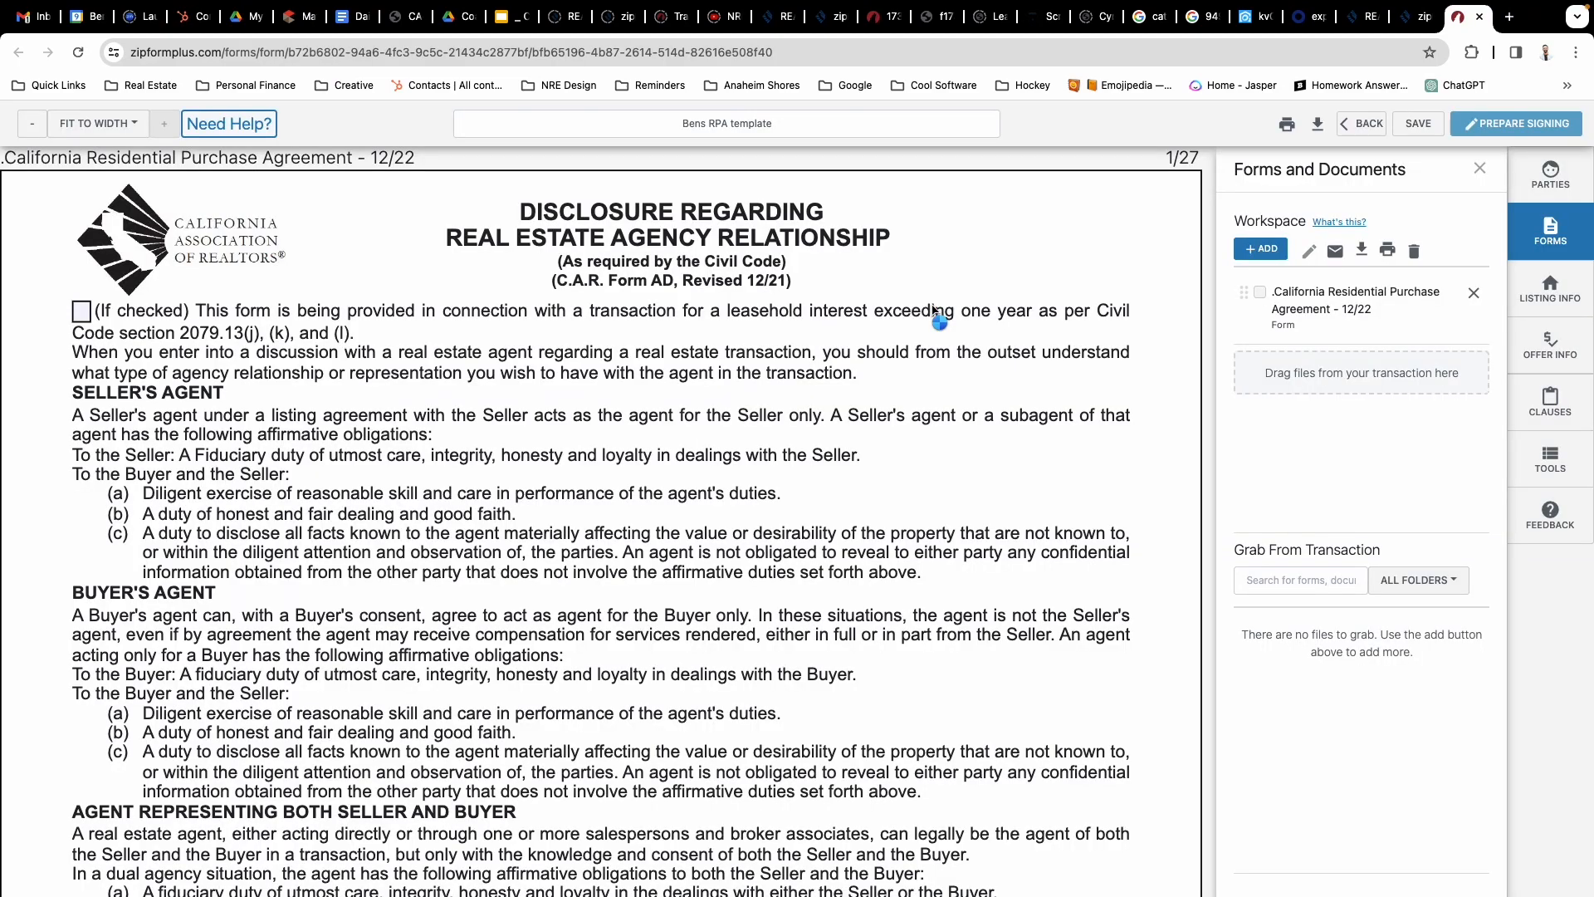
pyautogui.click(31, 123)
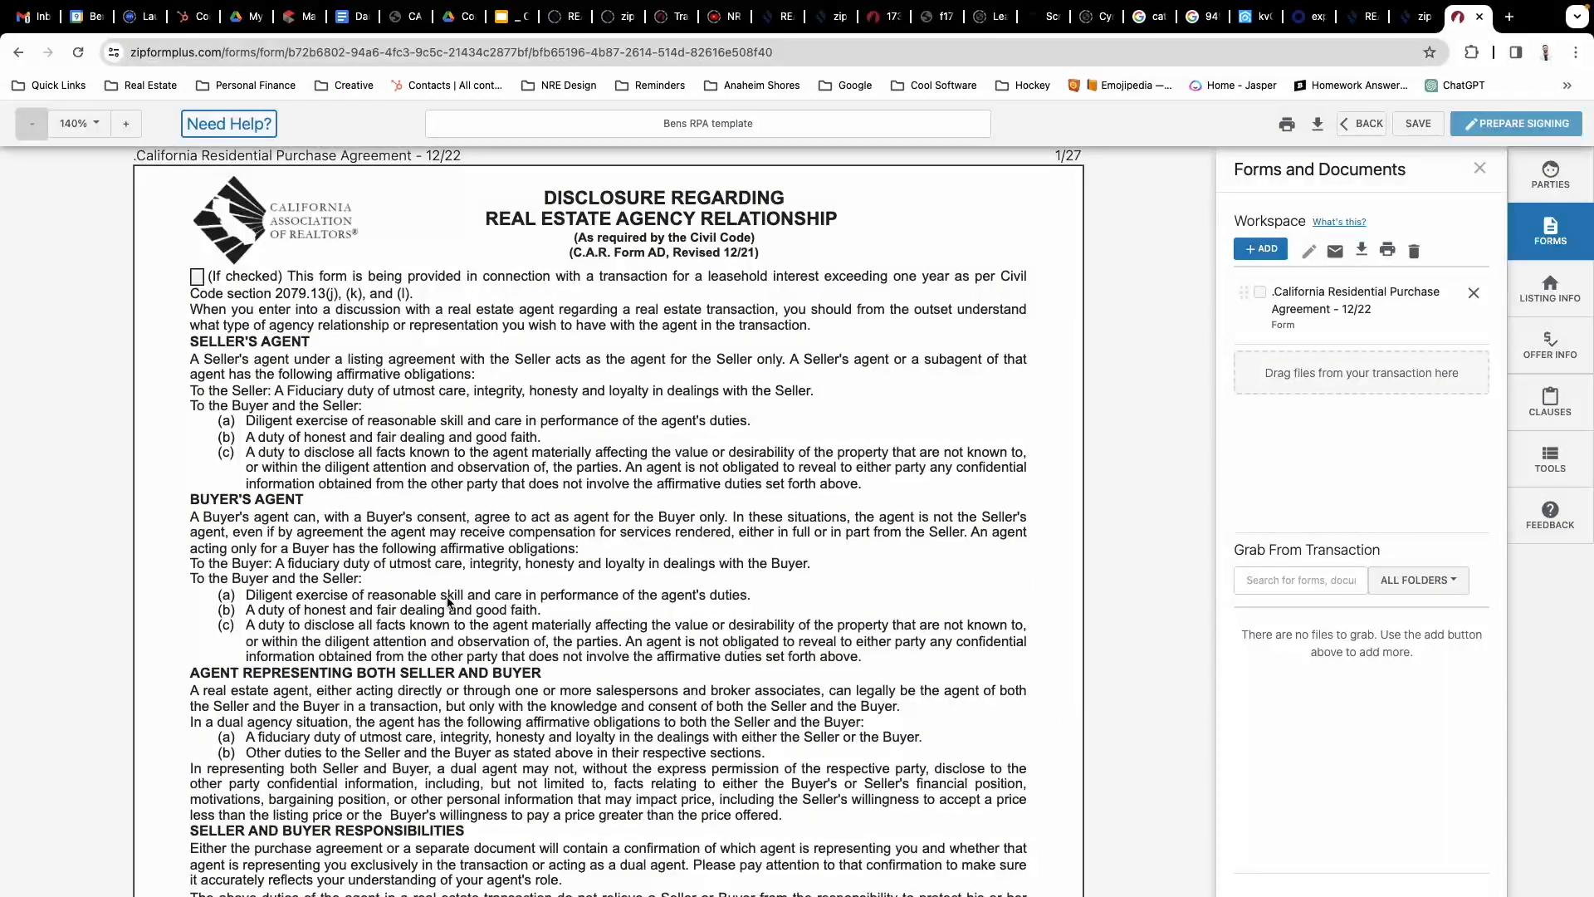
# Examine the disclosure and advisory pages and the prefilled agency and purchase terms on RPA page 1
pyautogui.scroll(-10, 448, 601)
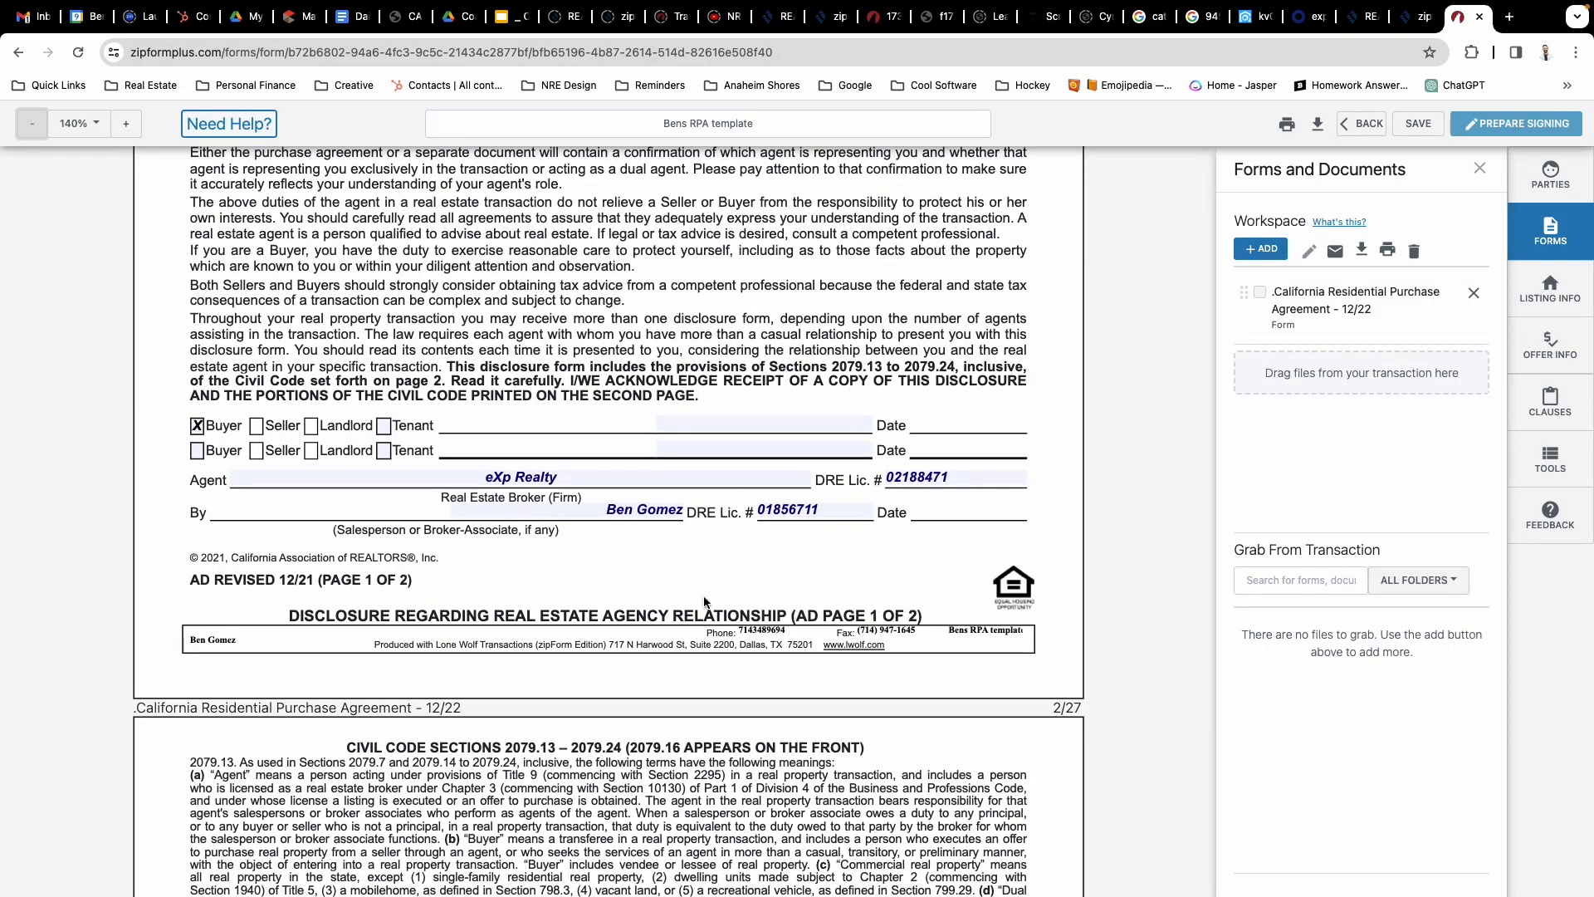
pyautogui.scroll(-20, 704, 599)
pyautogui.scroll(-20, 811, 564)
pyautogui.scroll(6, 447, 413)
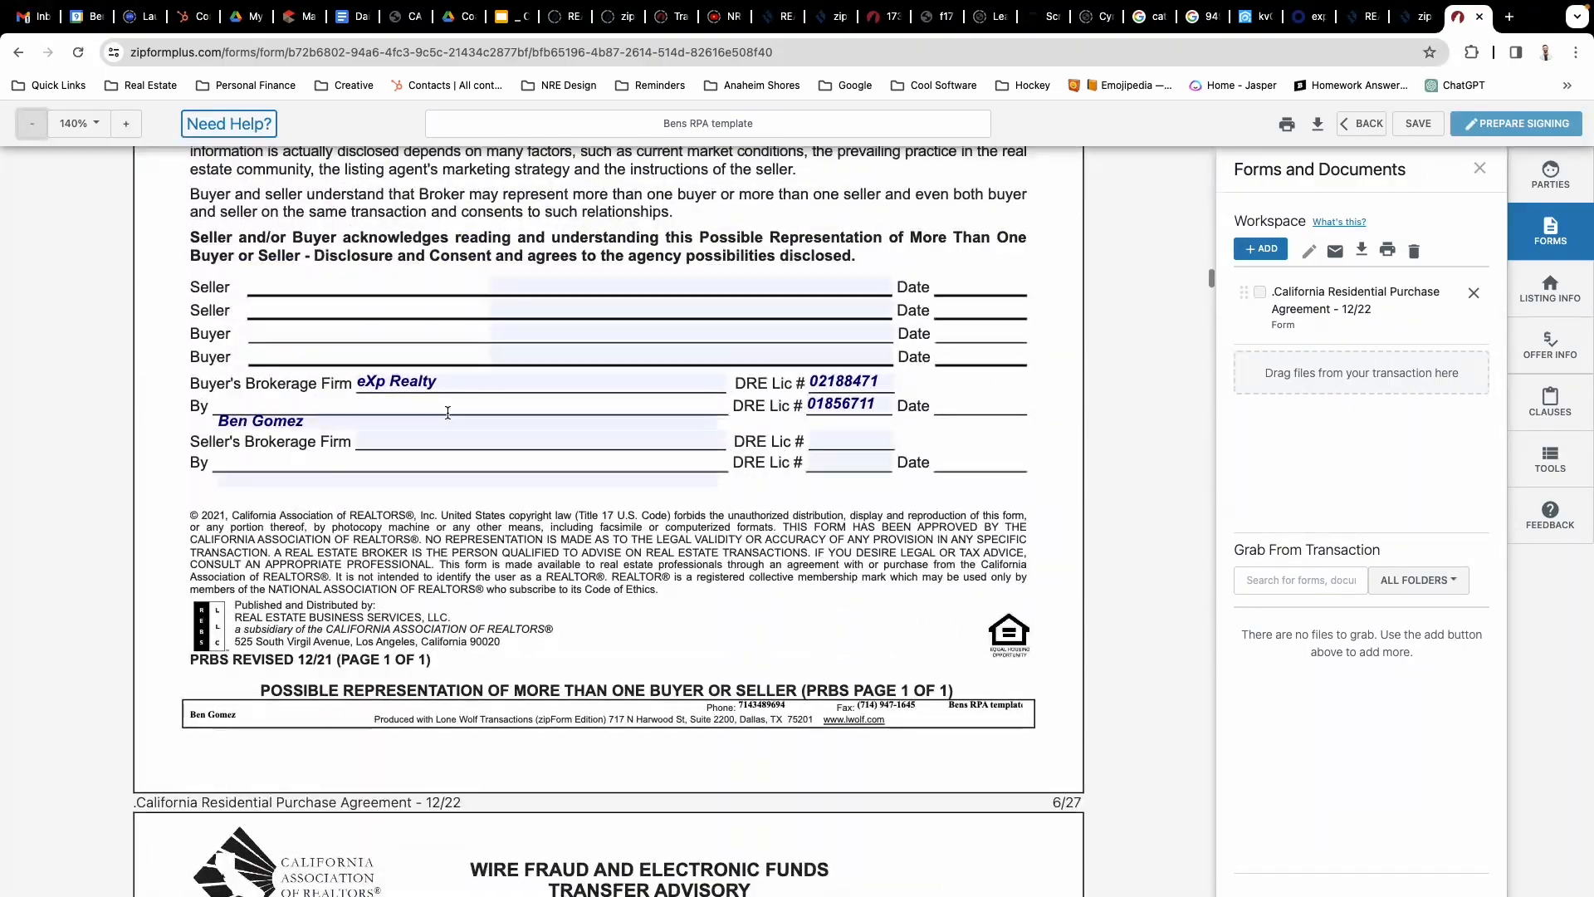
pyautogui.scroll(-20, 631, 558)
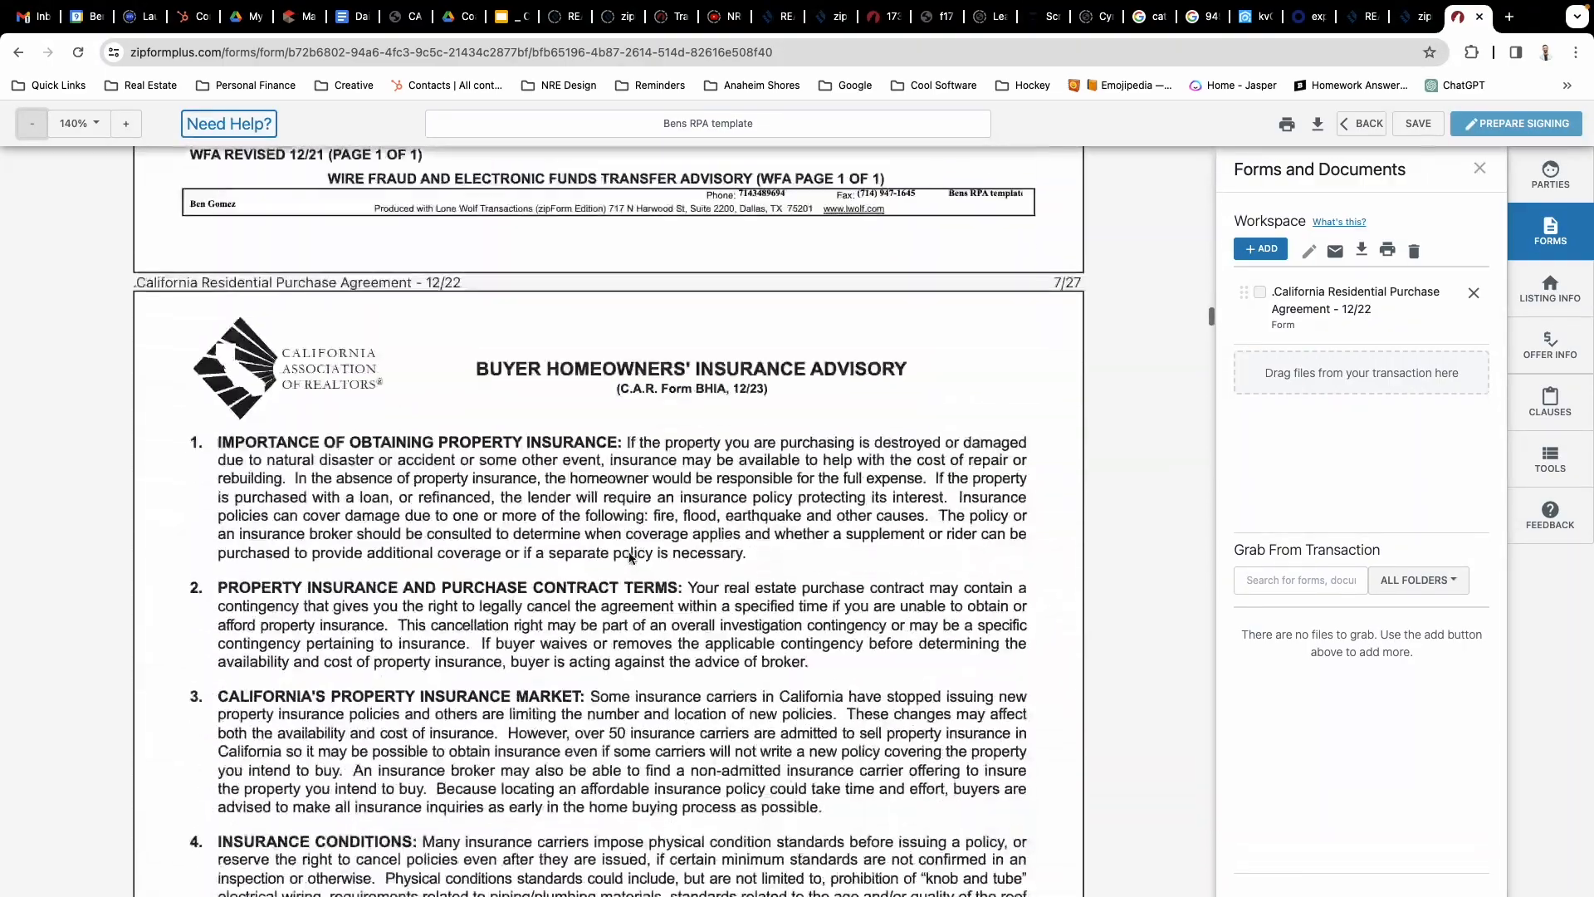
pyautogui.scroll(-2, 631, 558)
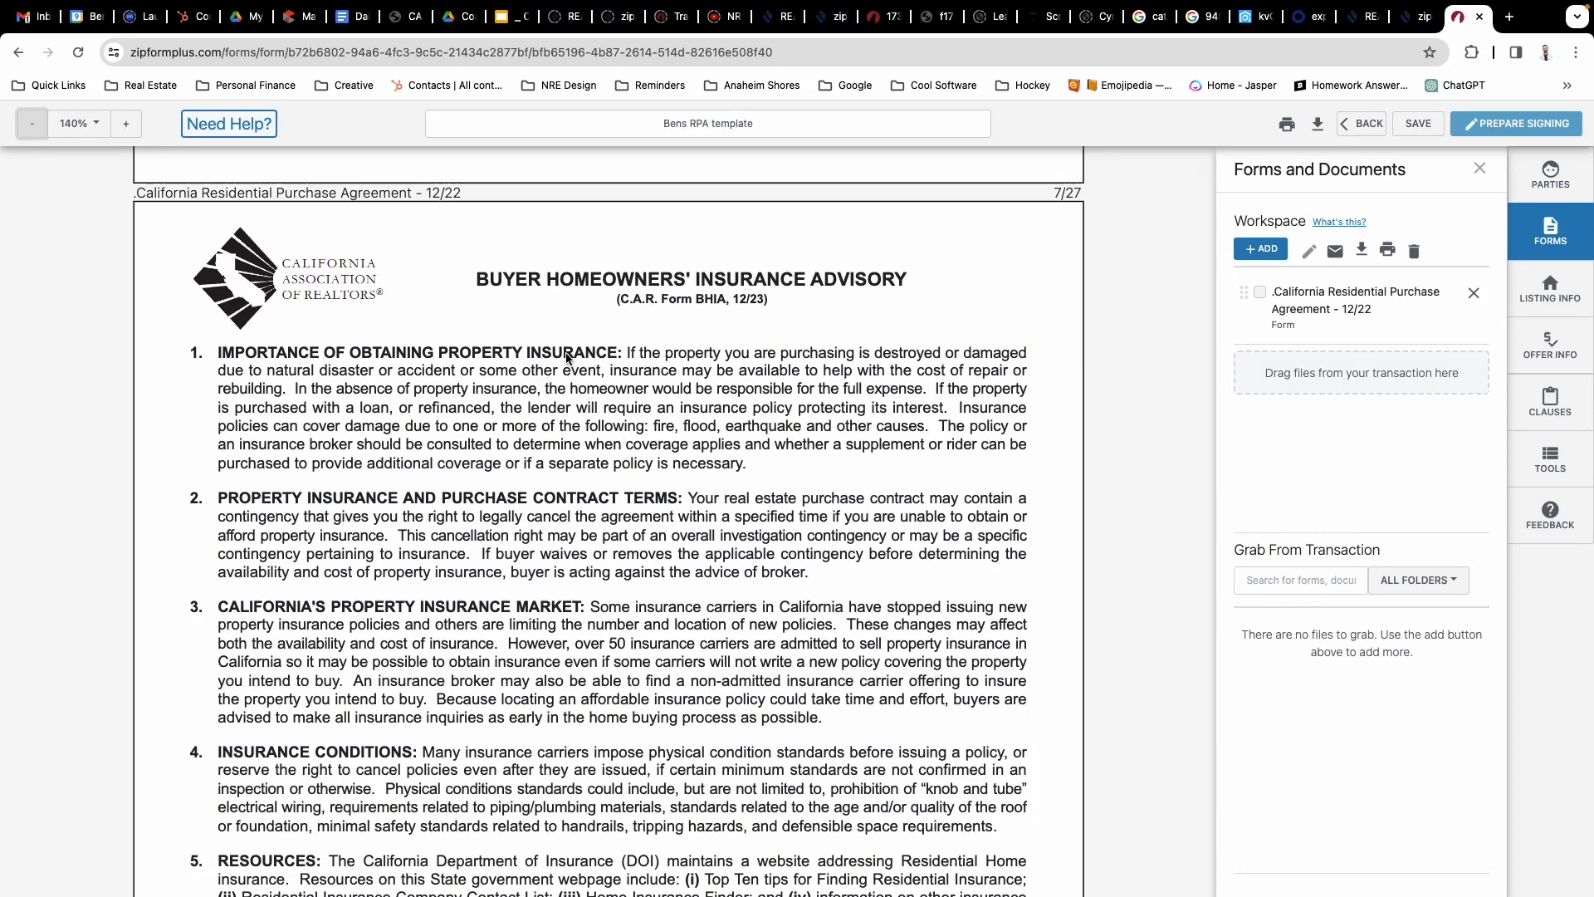
pyautogui.scroll(-13, 787, 468)
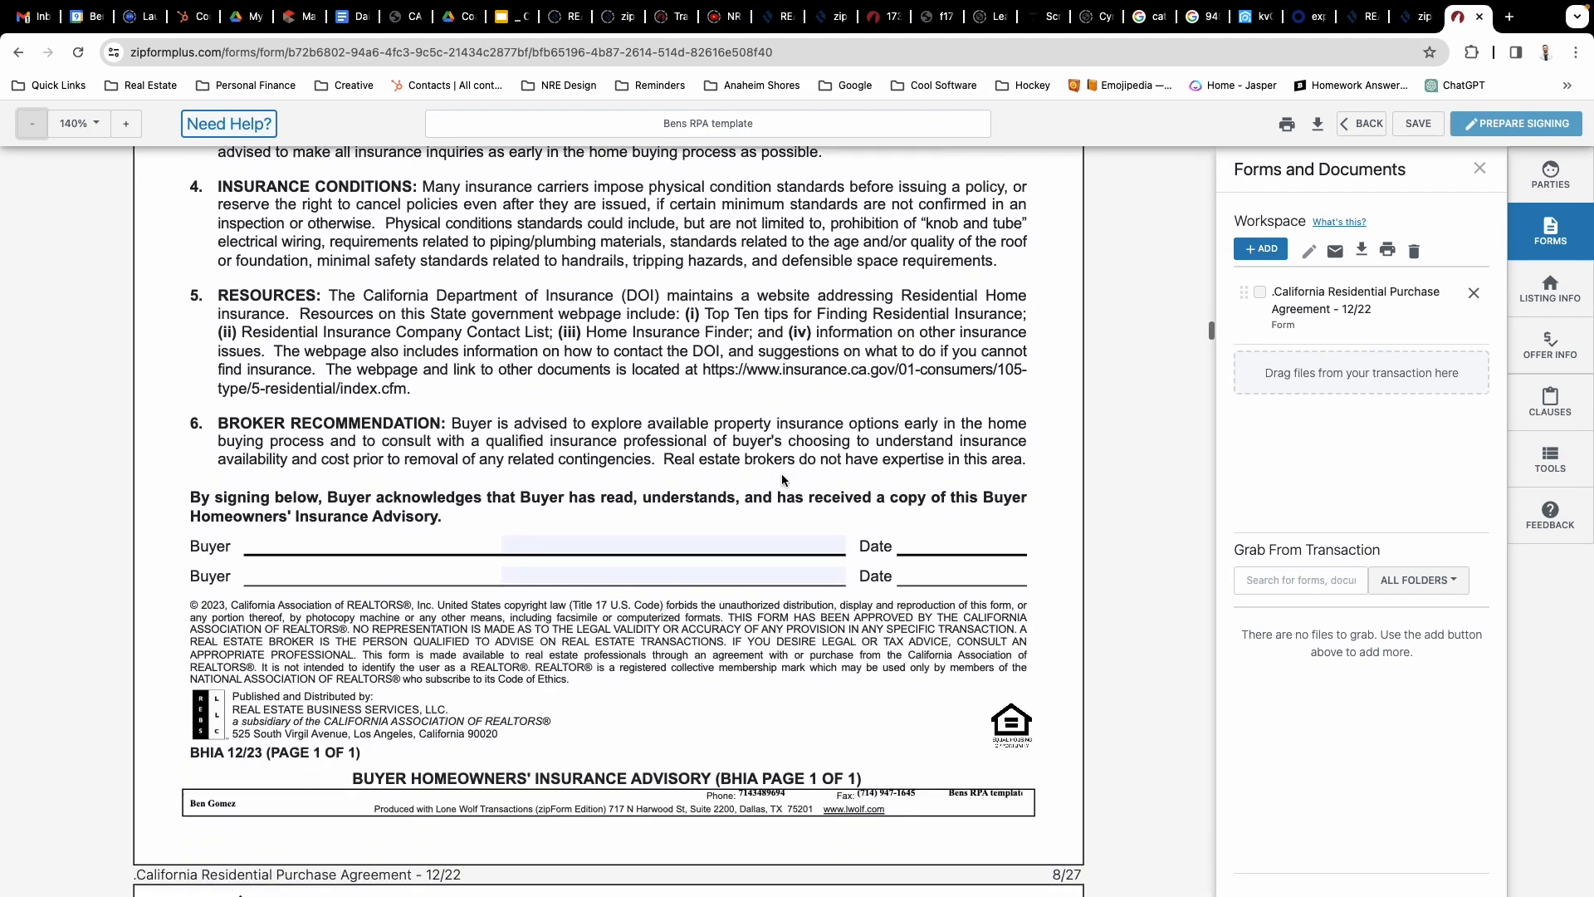
pyautogui.scroll(-5, 662, 312)
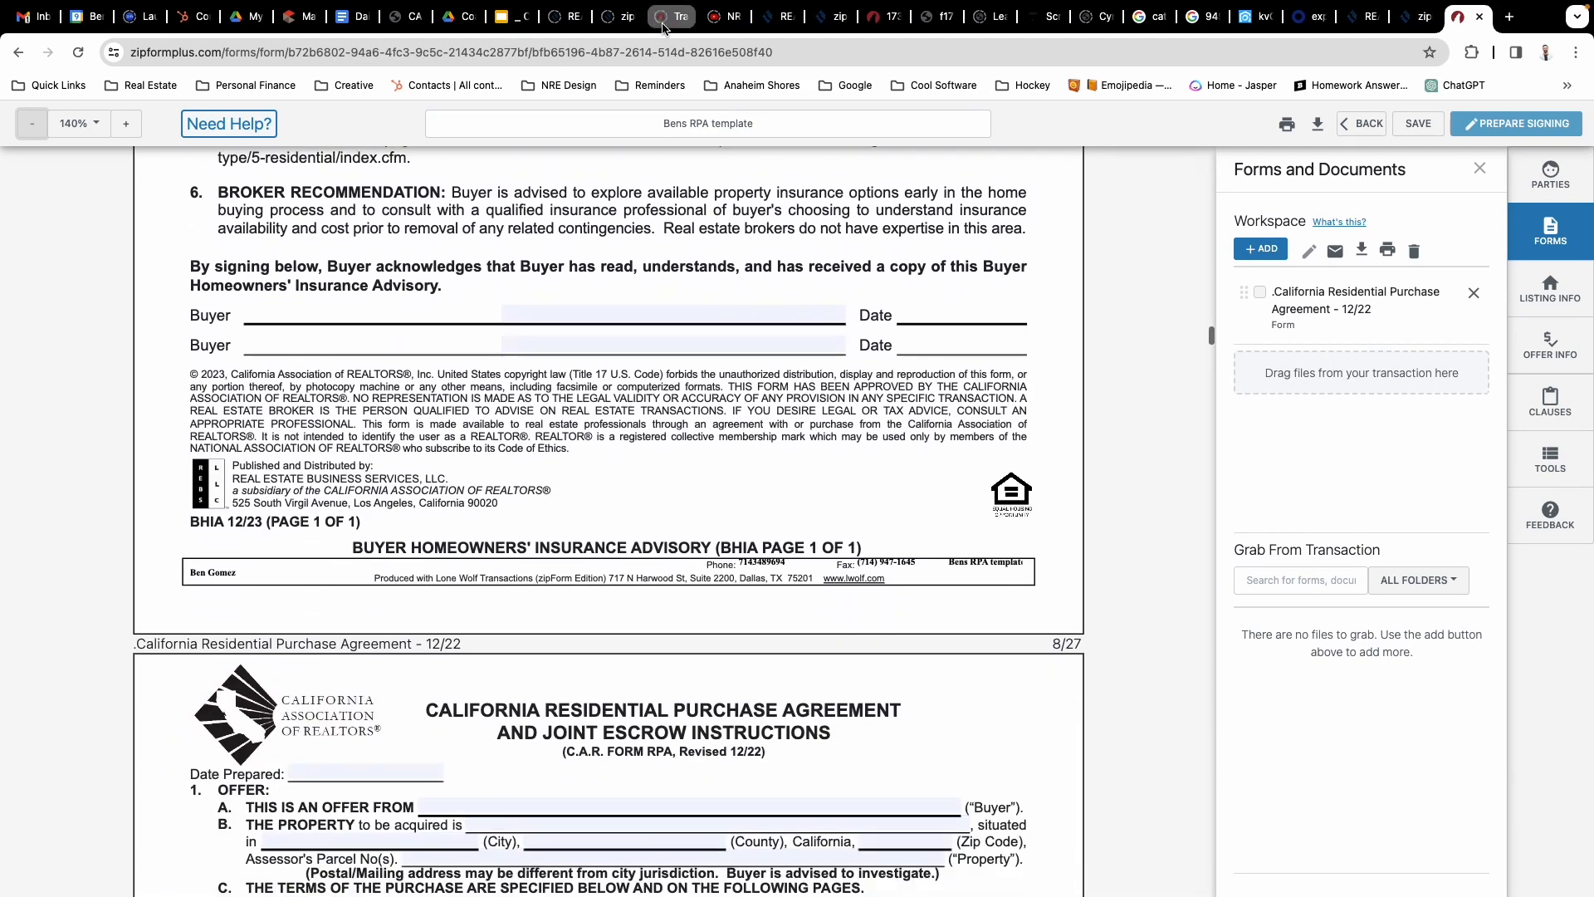
pyautogui.scroll(-13, 631, 435)
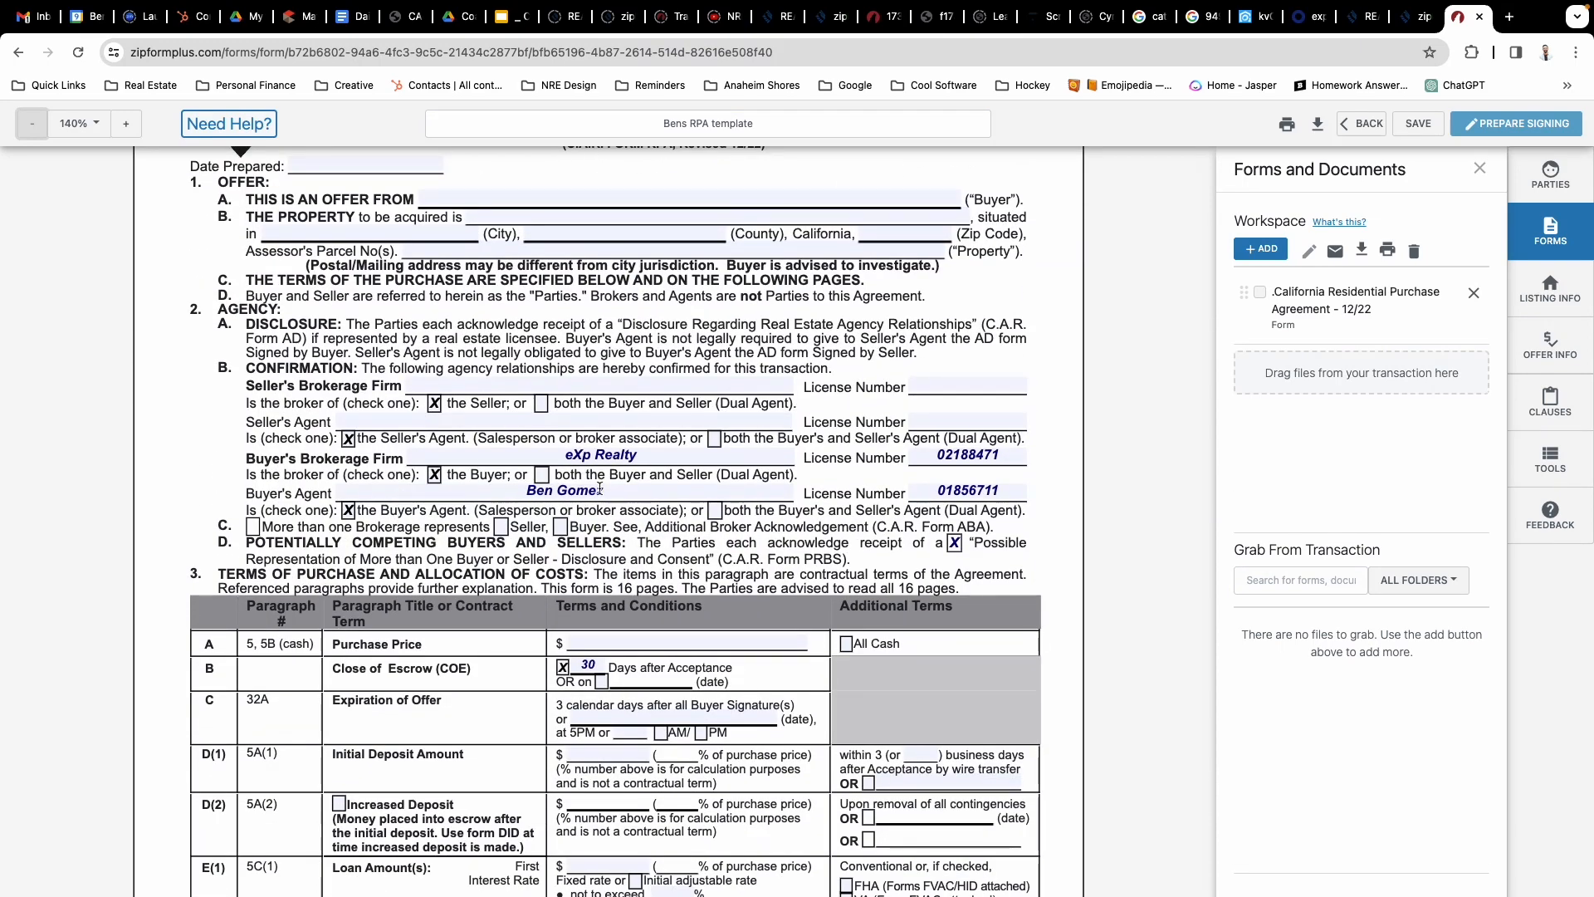
pyautogui.scroll(-8, 885, 573)
pyautogui.scroll(-1, 885, 572)
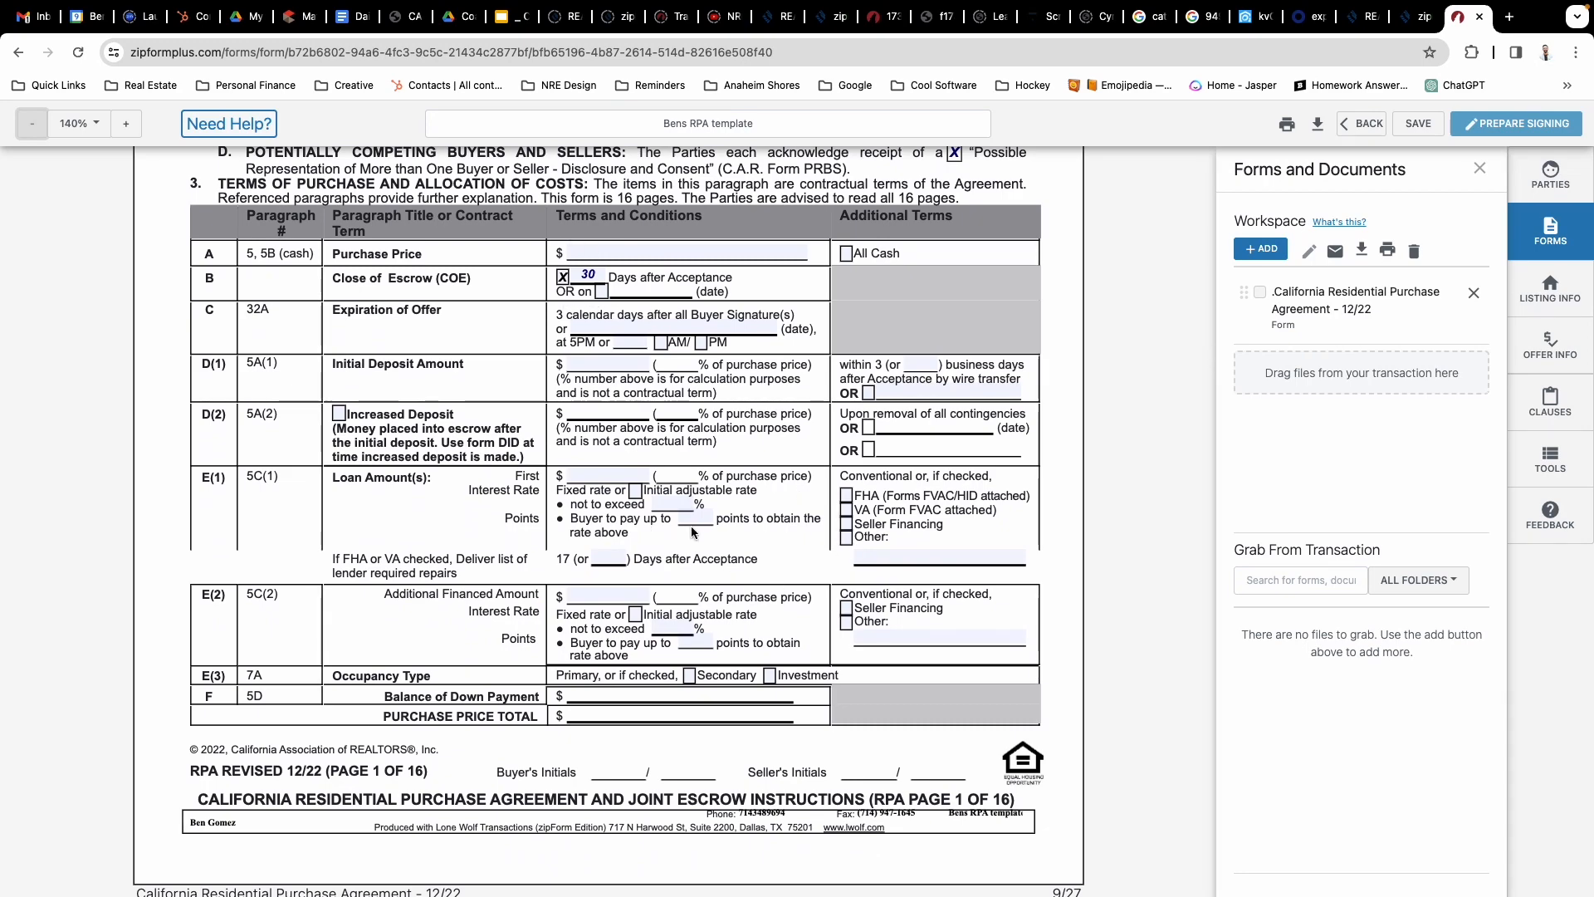
# Mark stoves, ovens and stove/oven combos as included items in paragraph P(1) of the purchase agreement
pyautogui.scroll(-20, 779, 502)
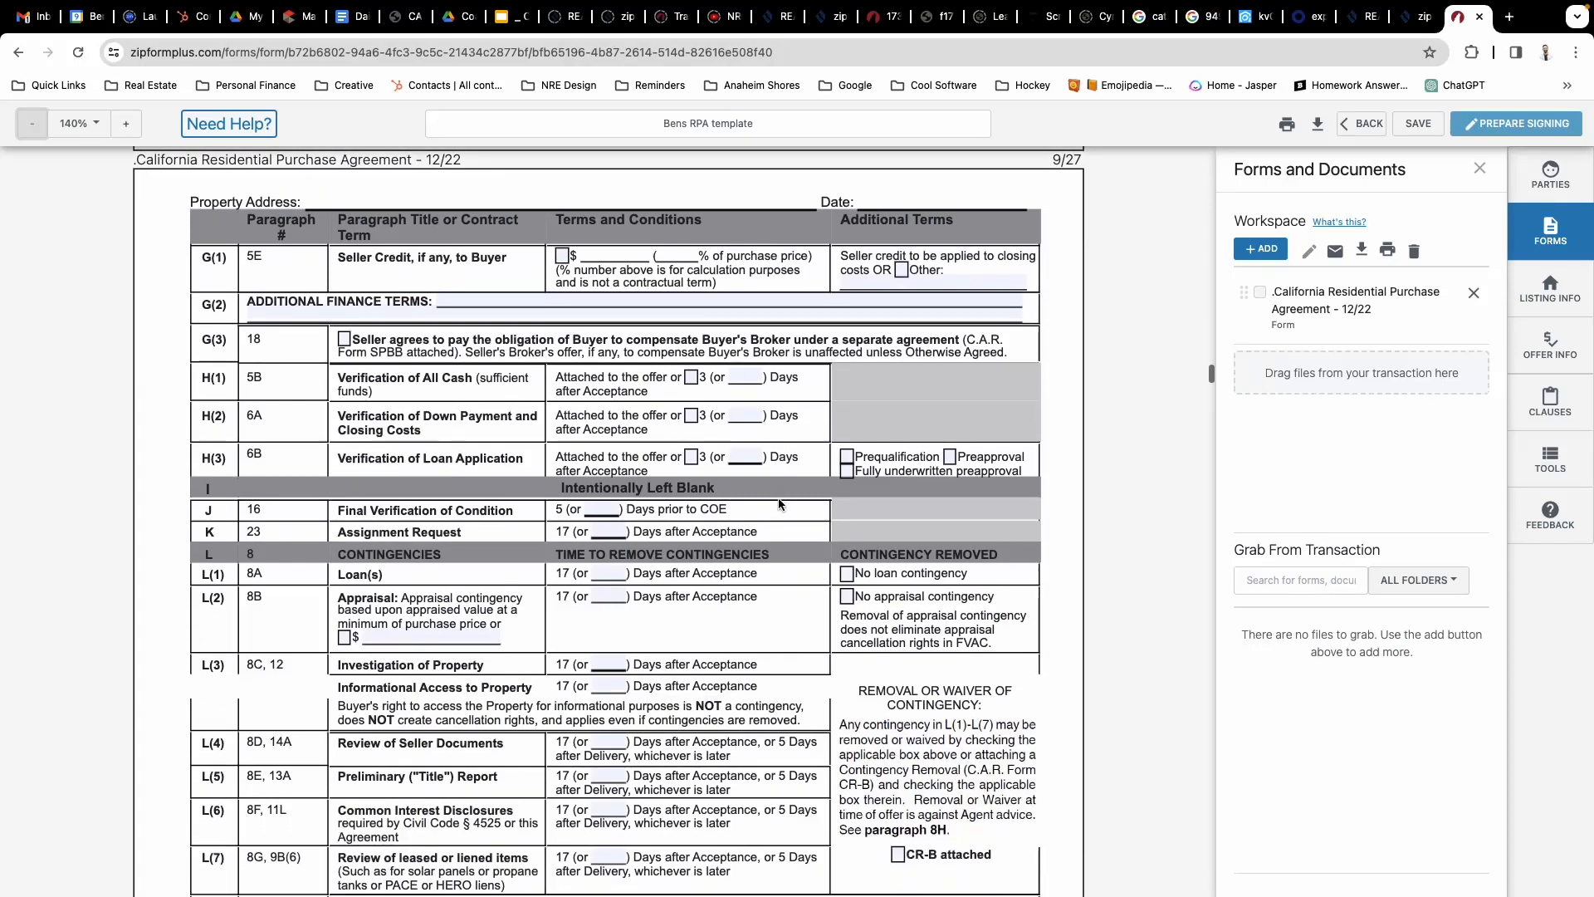
pyautogui.scroll(-20, 779, 503)
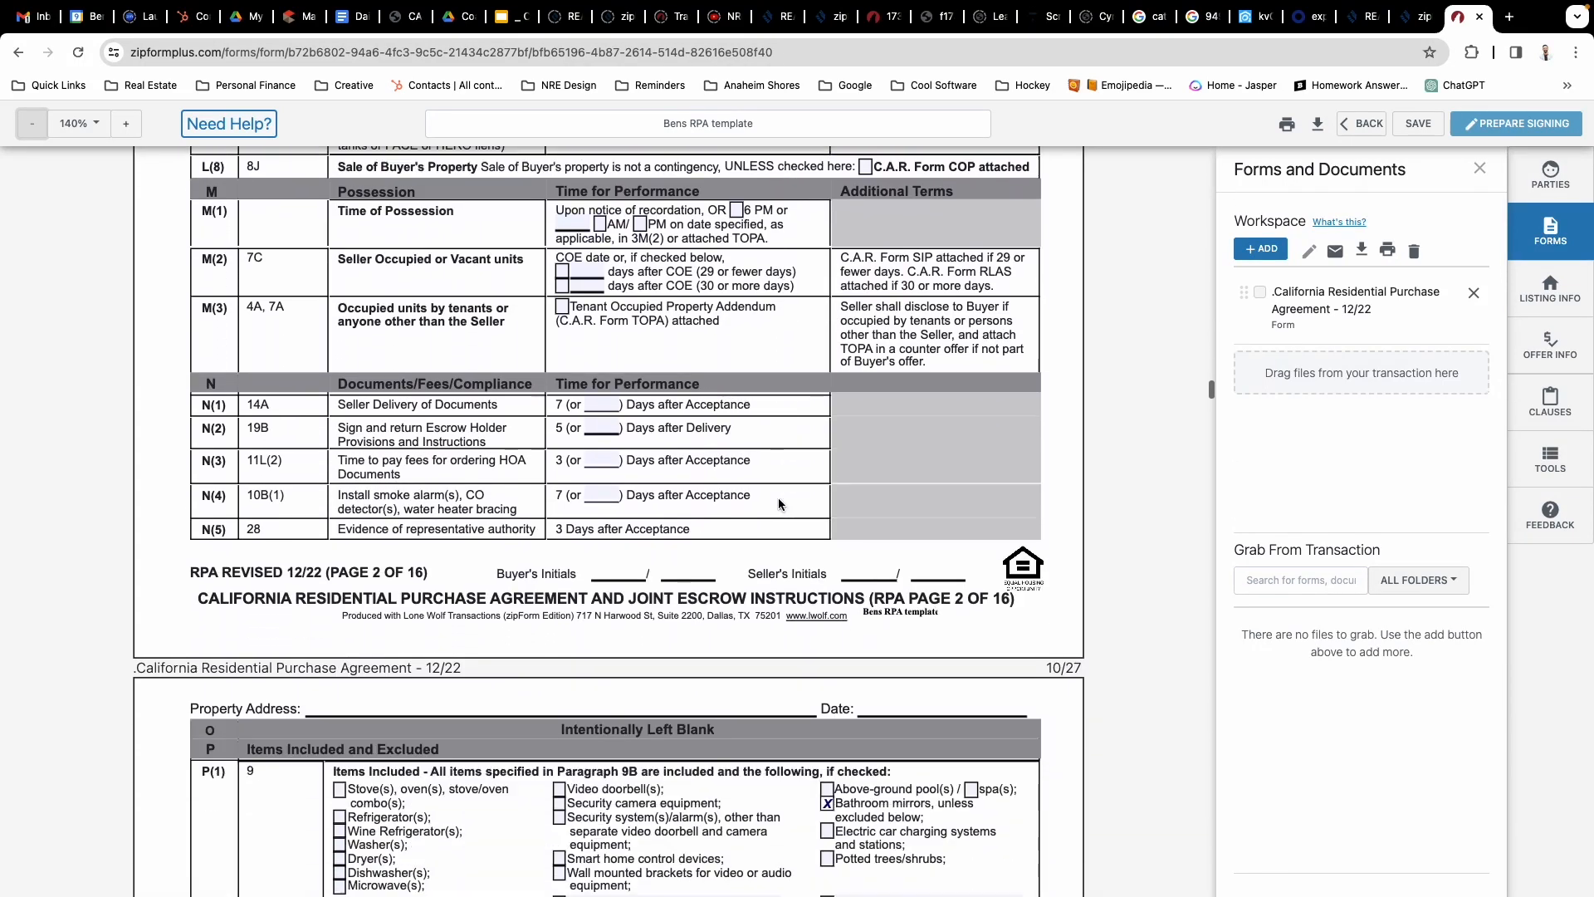
pyautogui.scroll(-3, 779, 502)
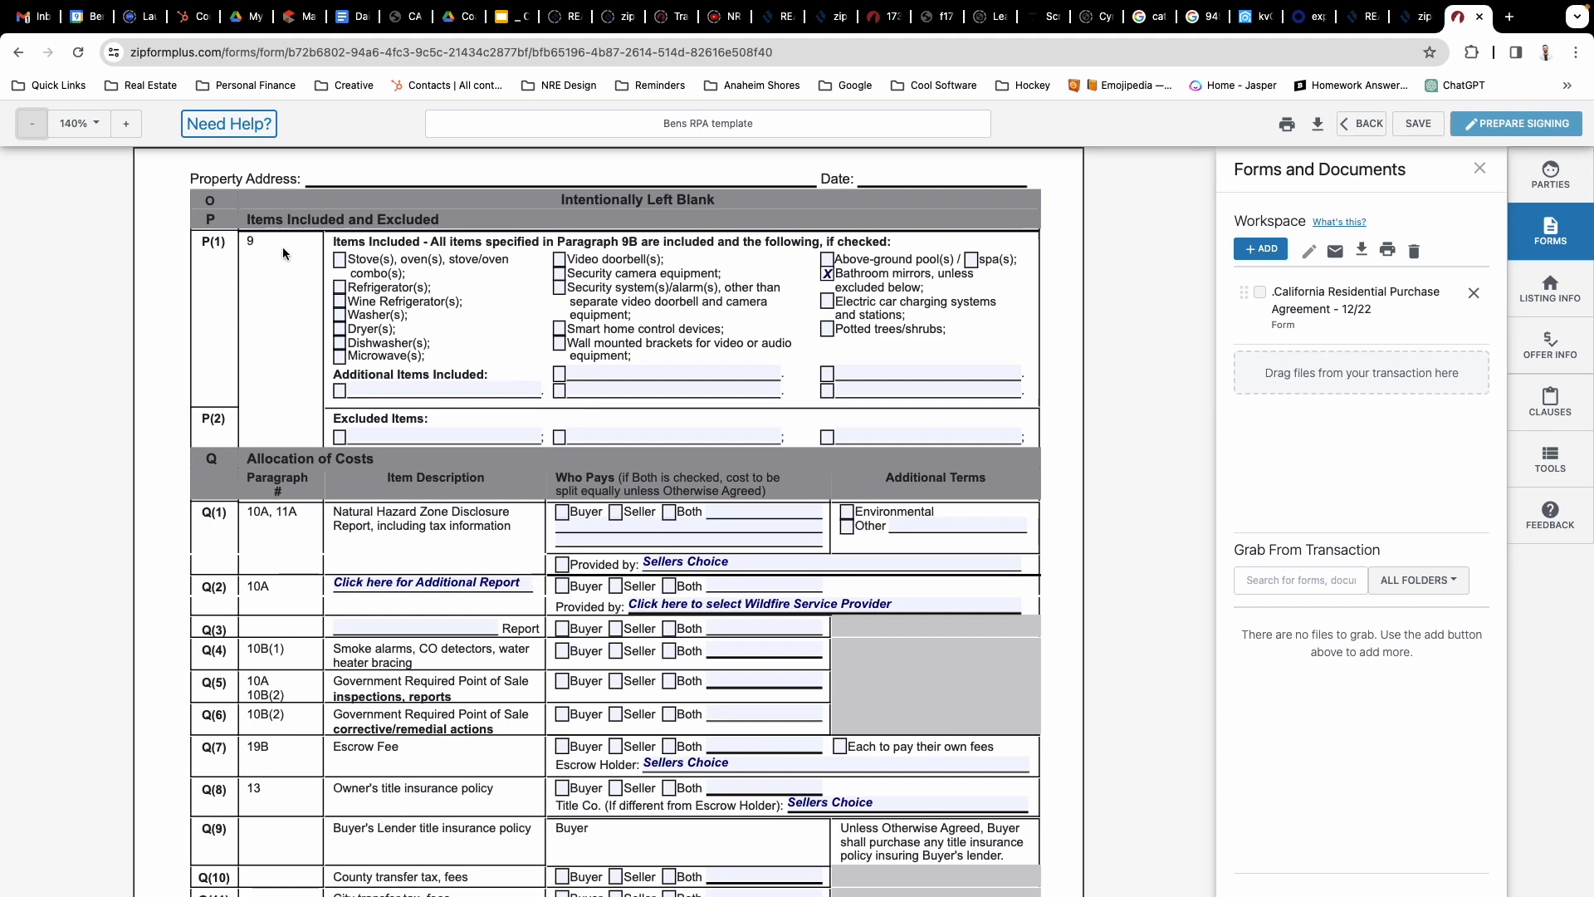
pyautogui.click(342, 261)
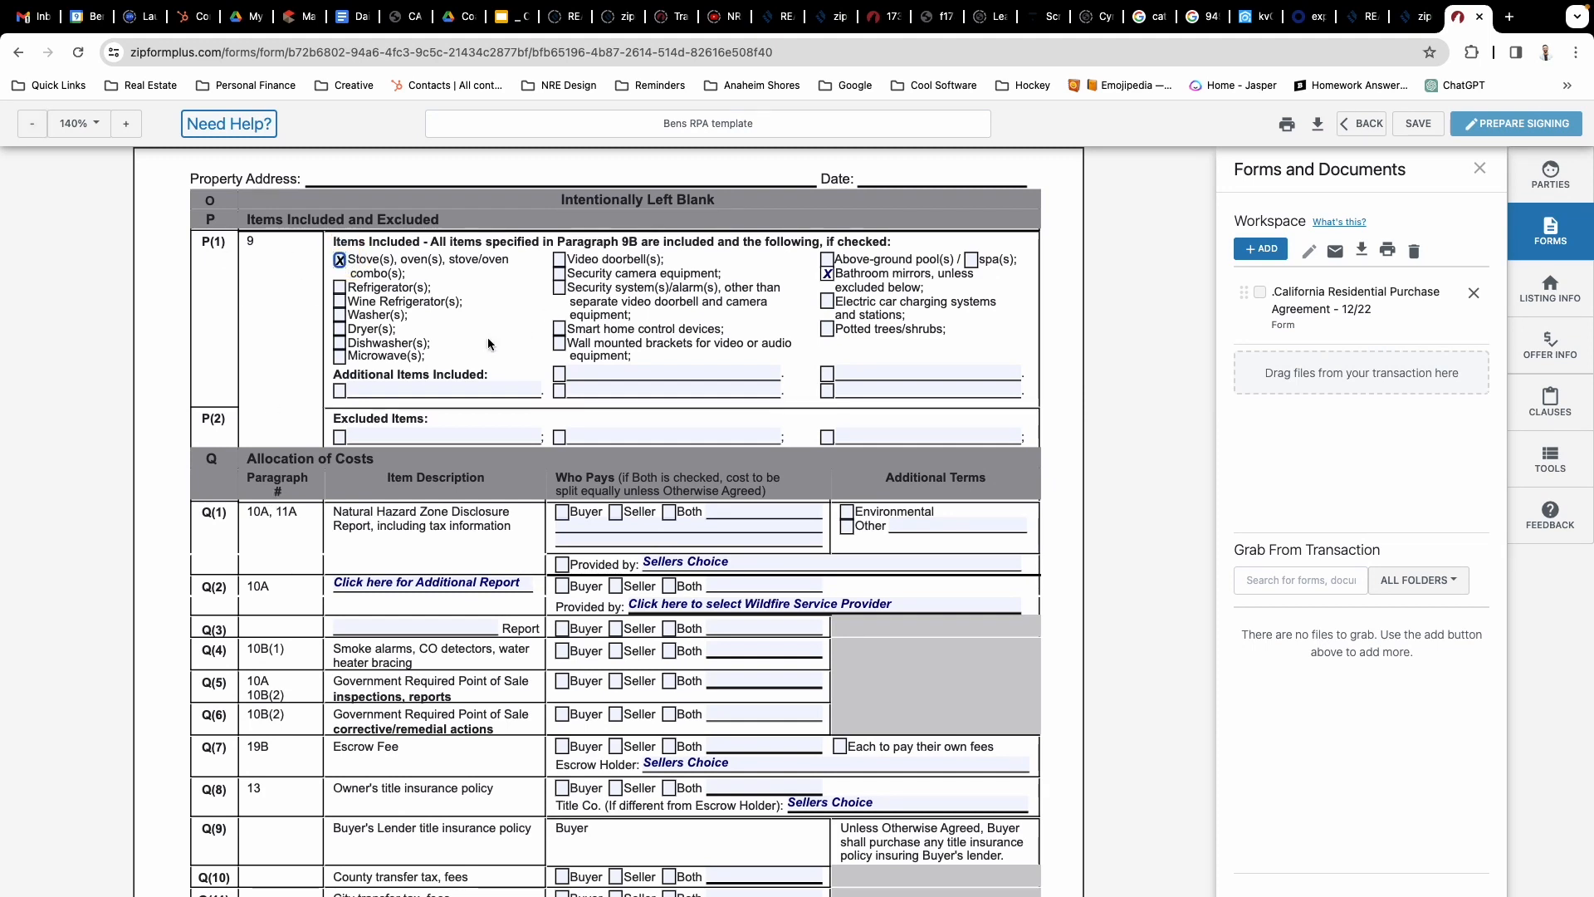
# Assign the Natural Hazard Zone Disclosure Report in Q(1) to the seller and check its Provided by option
pyautogui.scroll(-4, 482, 507)
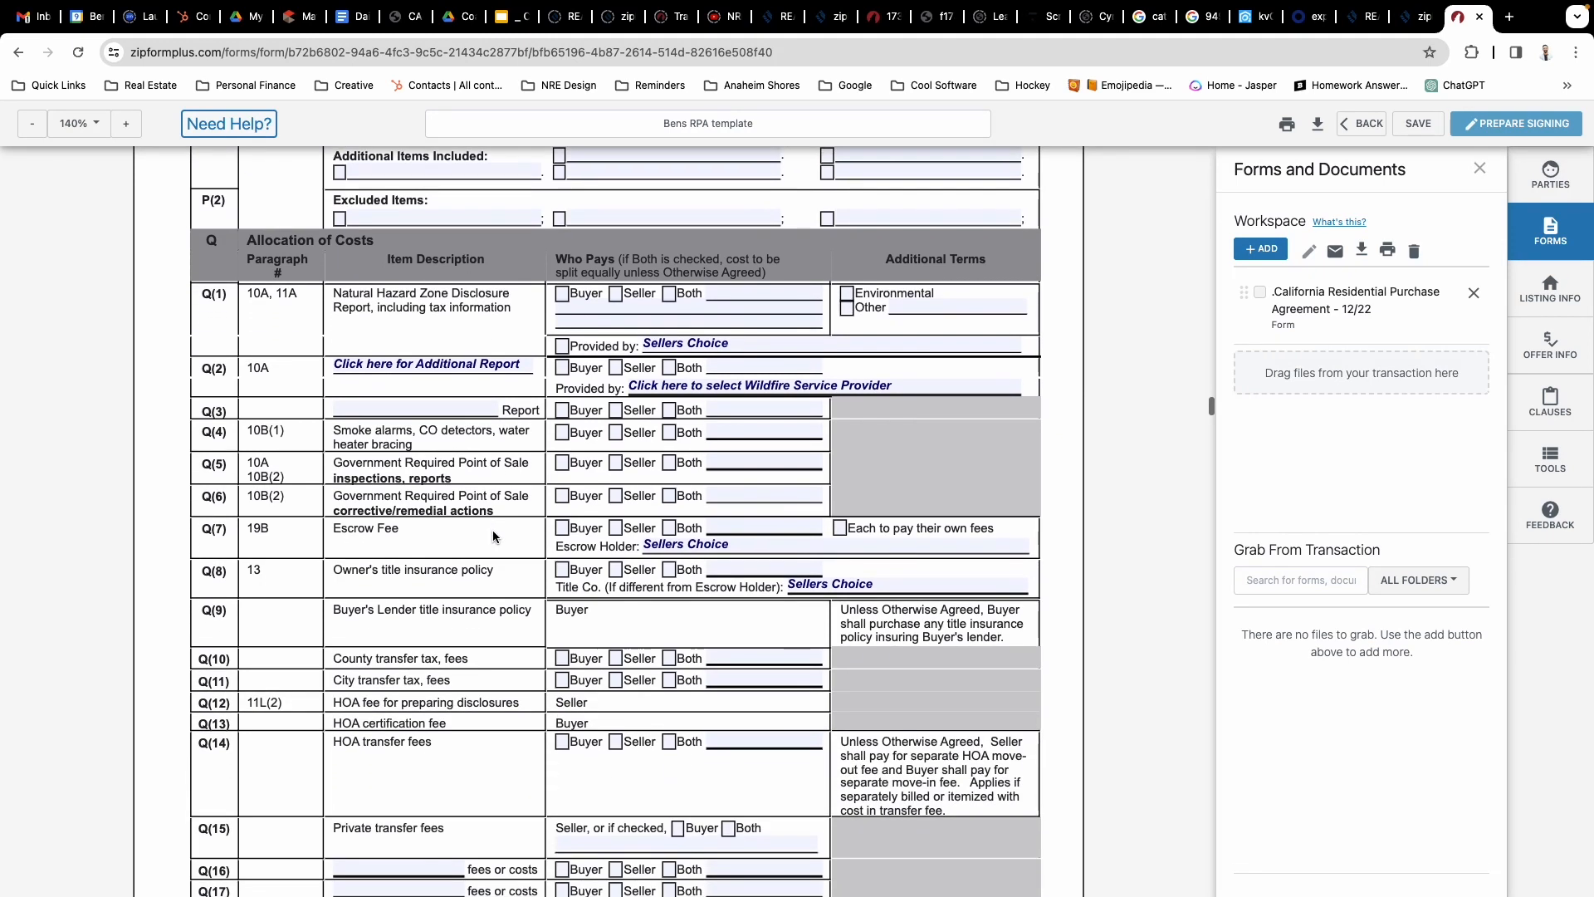
pyautogui.click(616, 296)
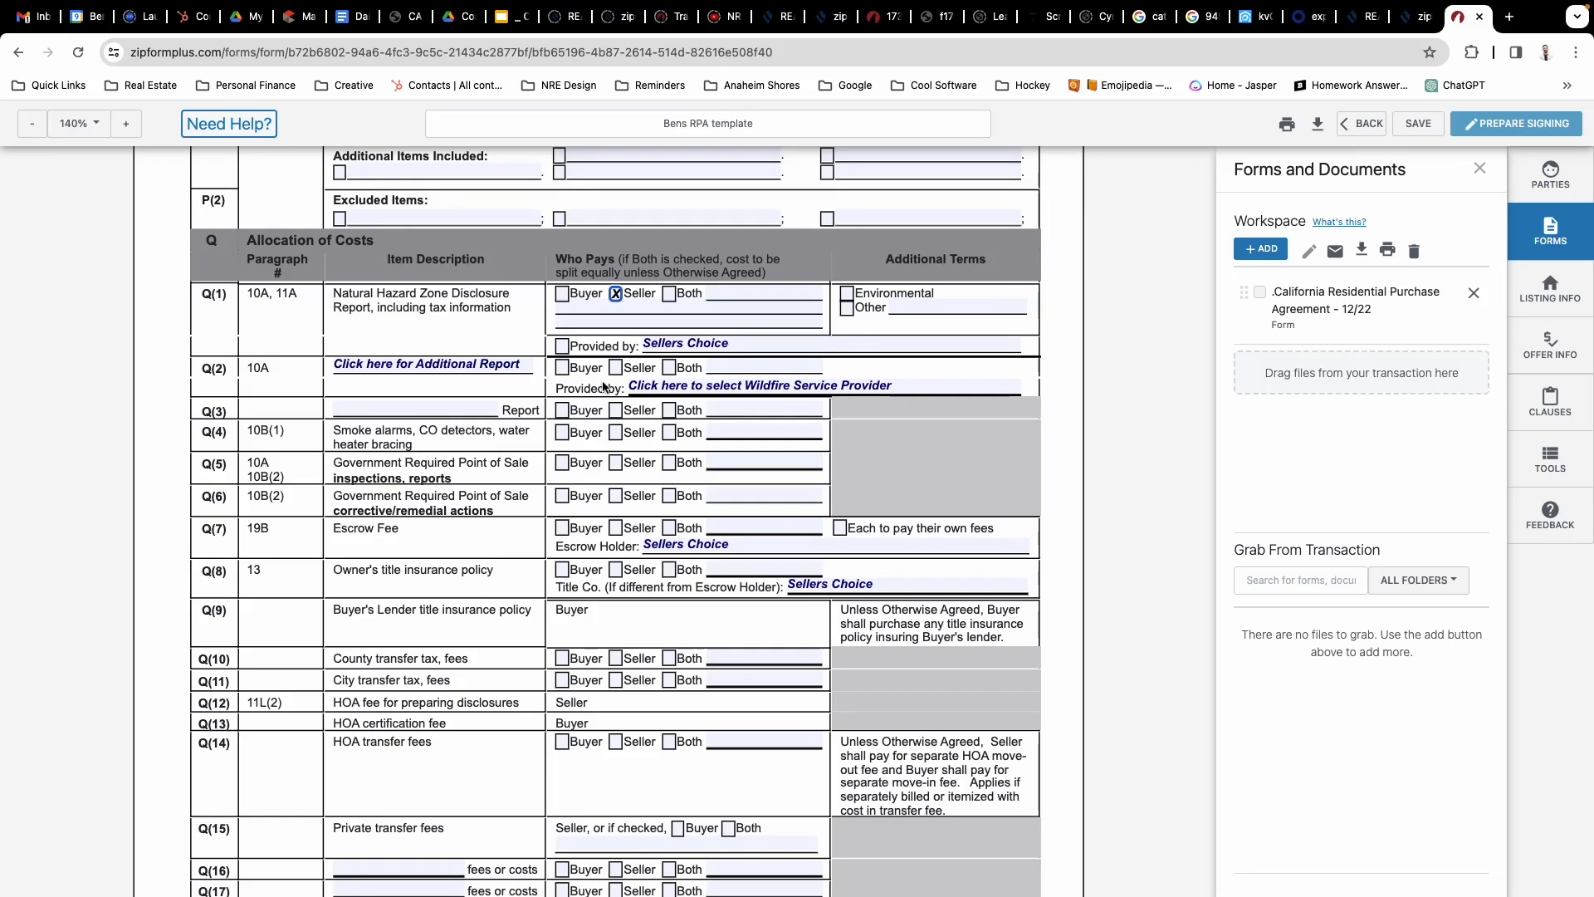
pyautogui.click(562, 346)
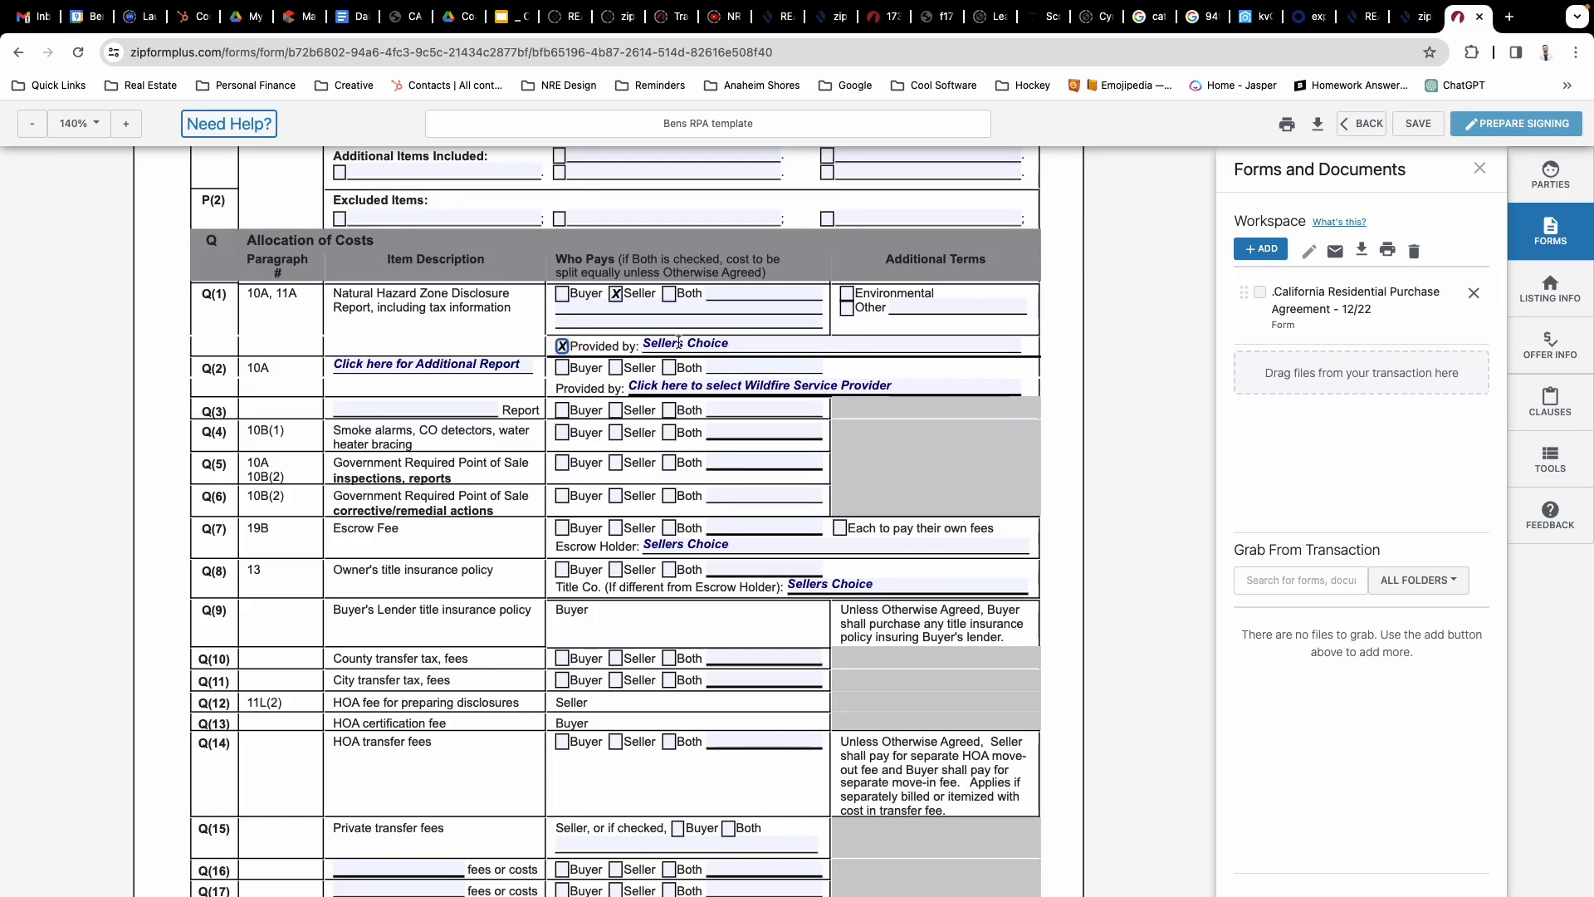
# Clear the placeholder texts for the additional report and the wildfire service provider in row Q(2)
pyautogui.click(475, 364)
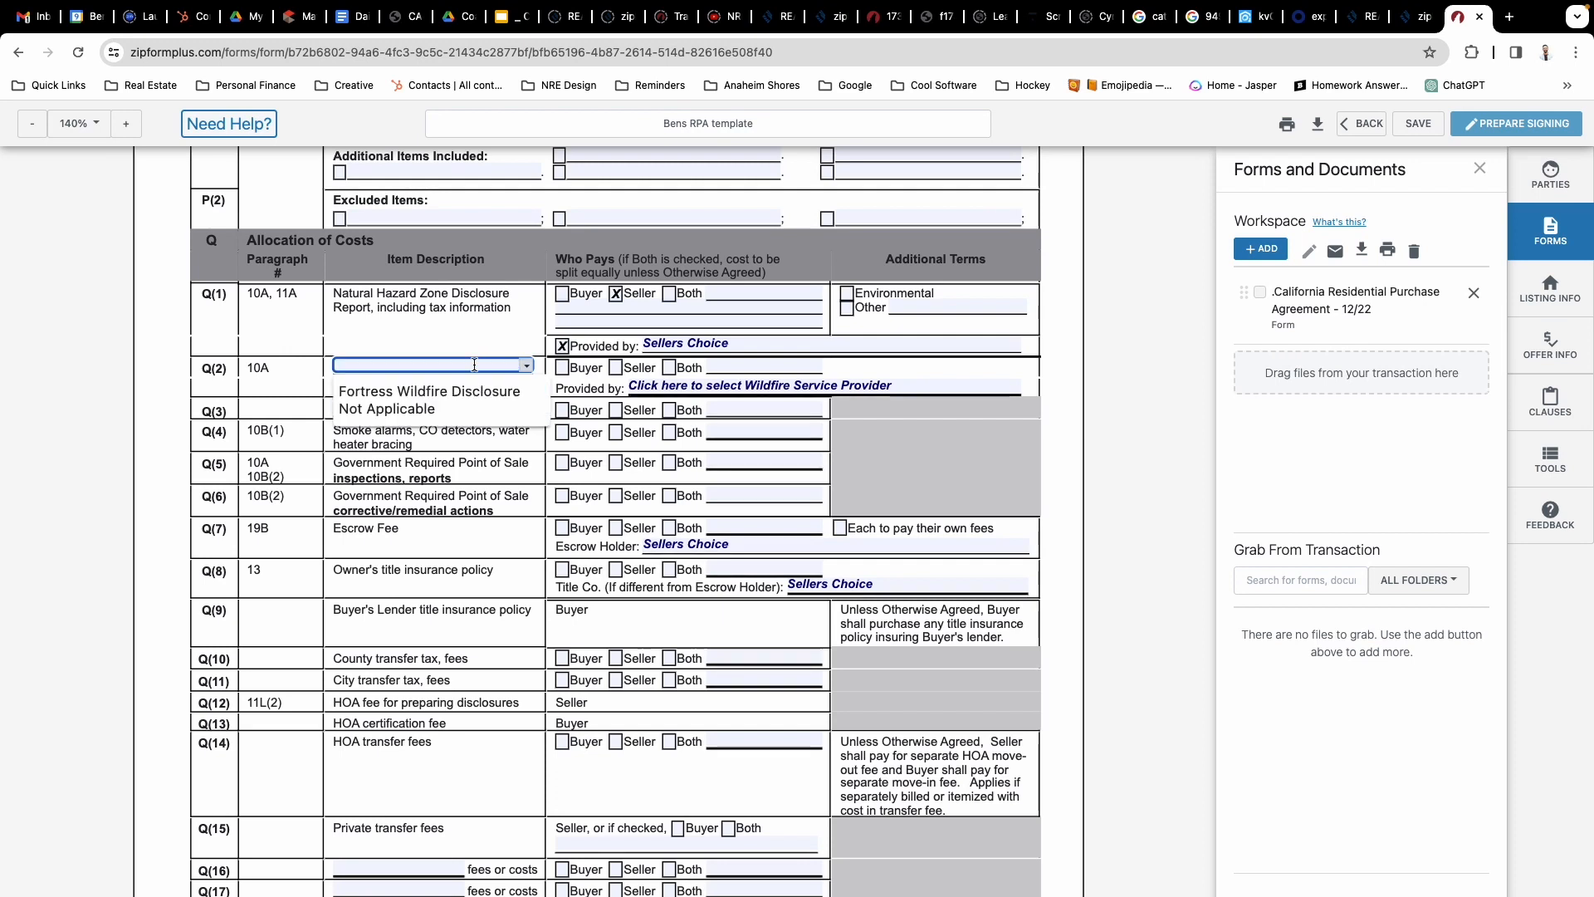
pyautogui.click(277, 359)
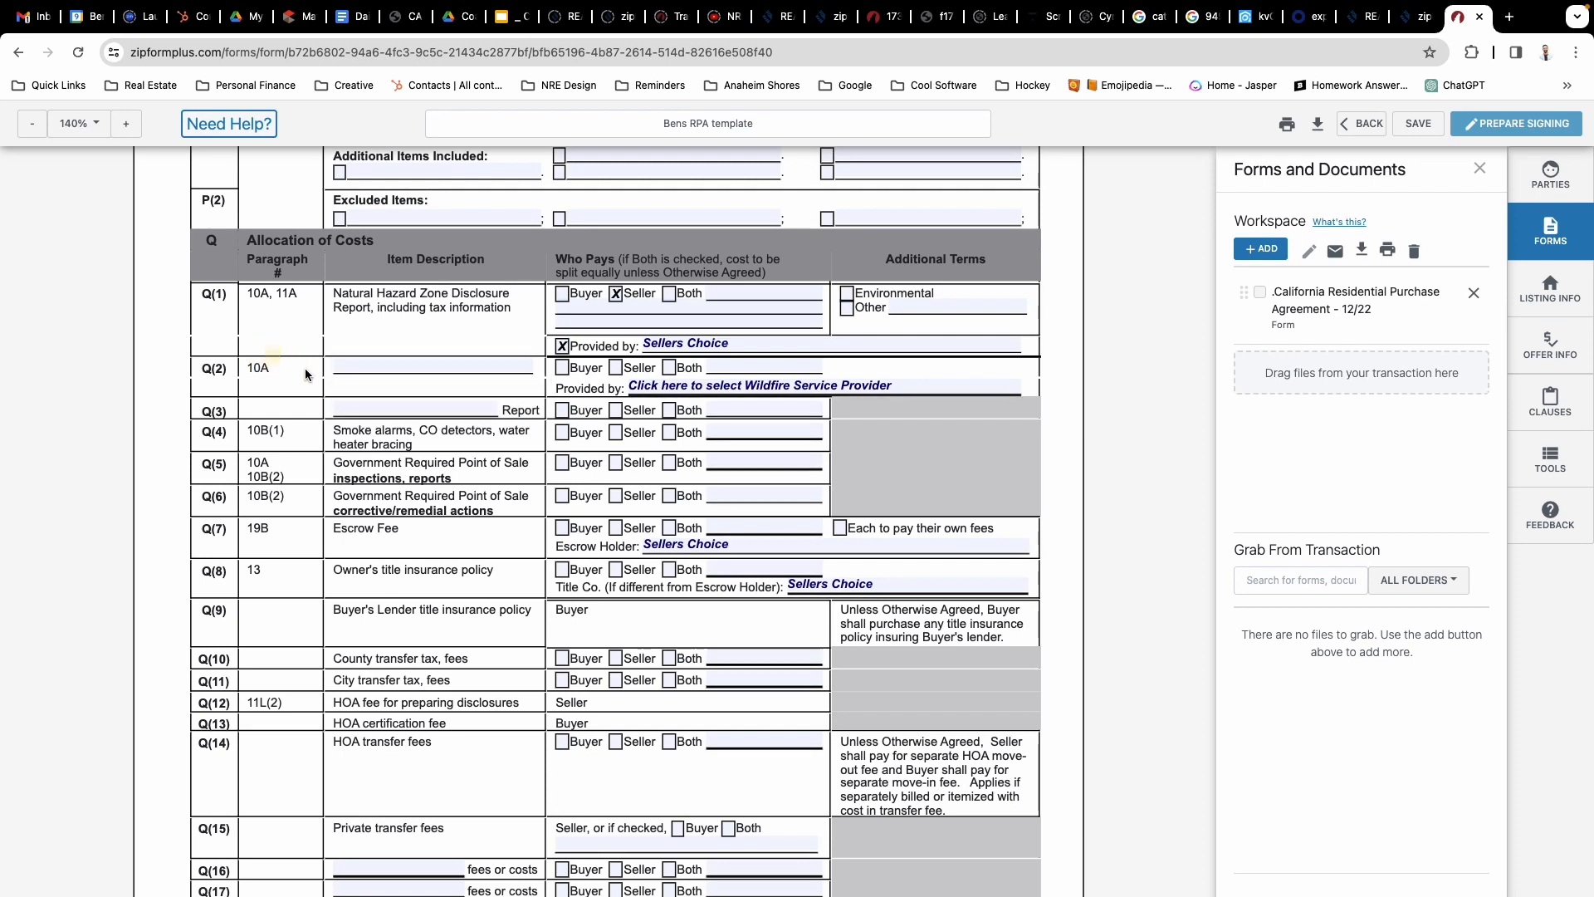
pyautogui.click(701, 385)
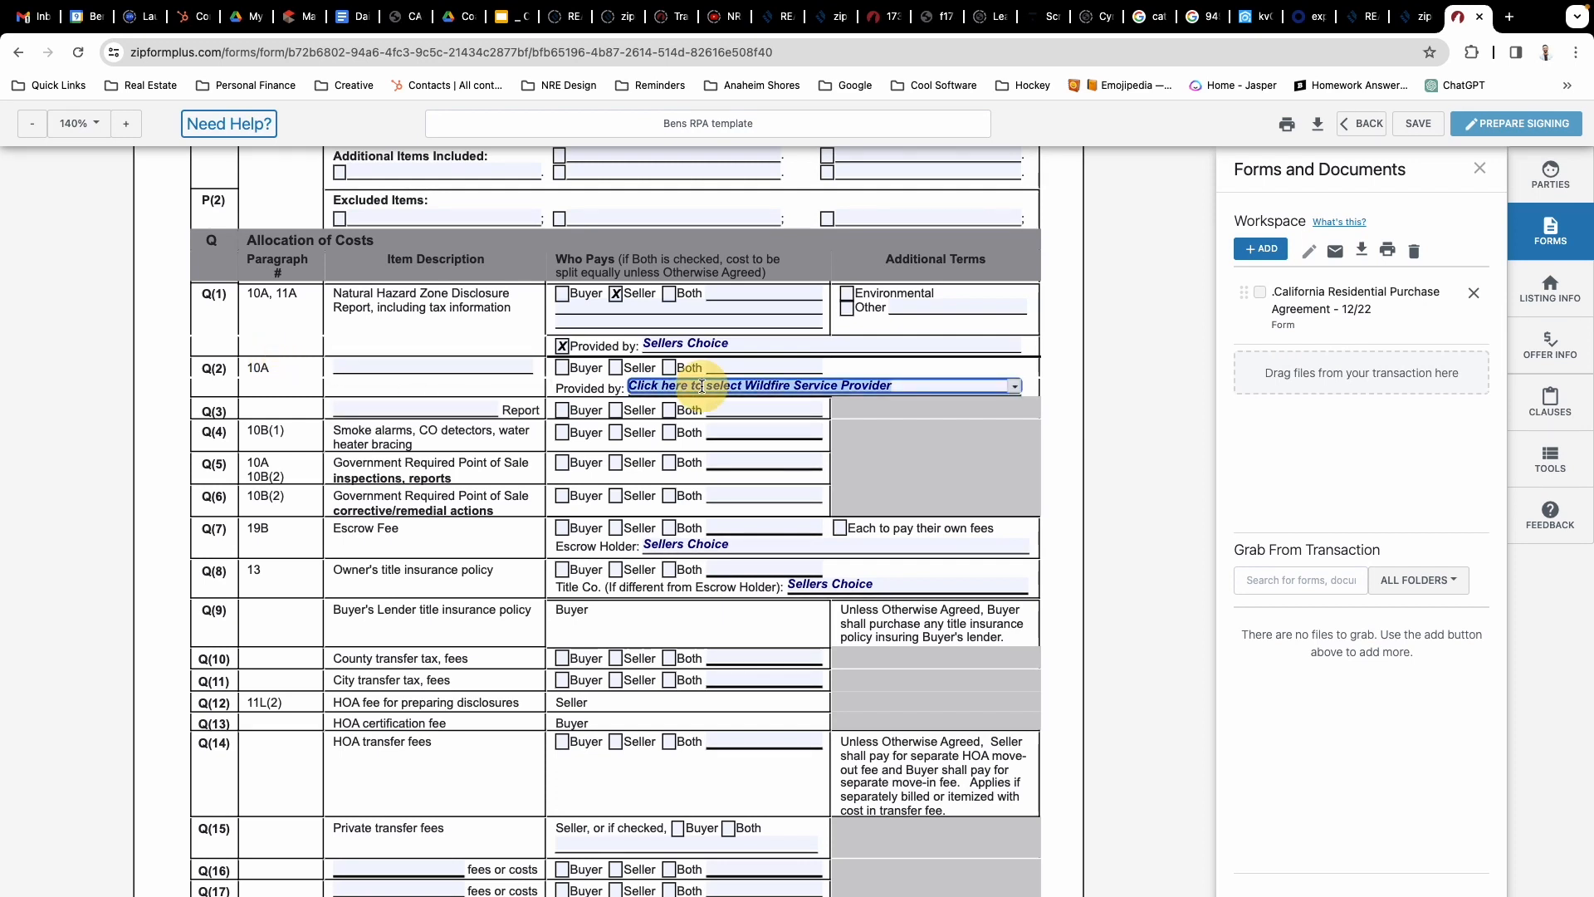
pyautogui.click(486, 389)
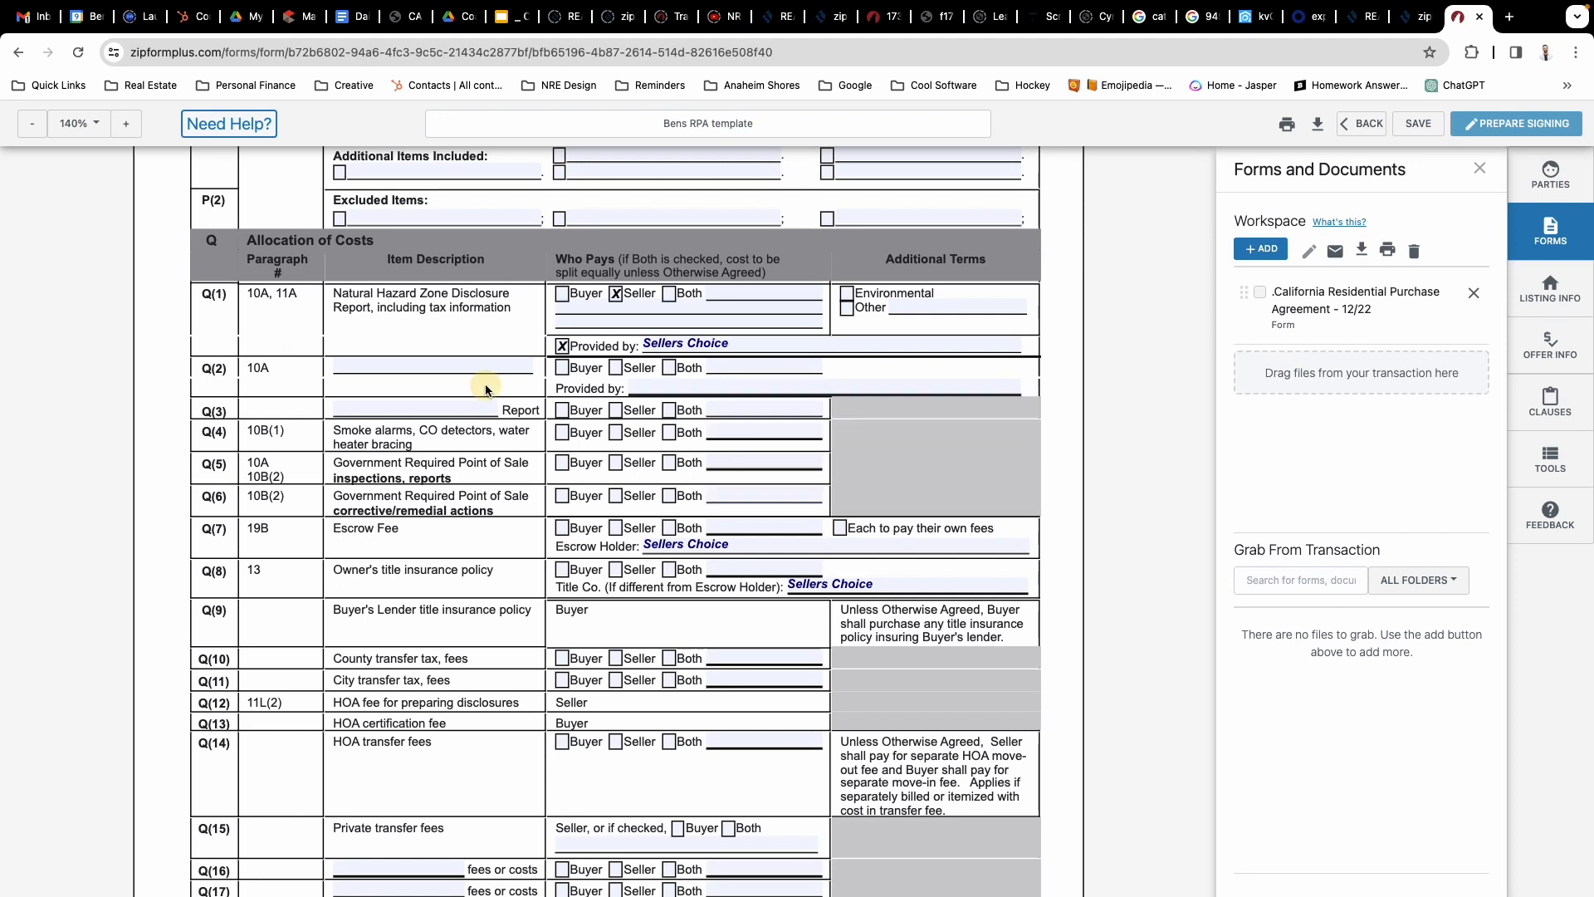
# Assign Q(4) smoke alarms and Q(8) owner's title policy to the seller, and set Q(7) escrow to each paying their own fees
pyautogui.click(616, 433)
pyautogui.click(840, 529)
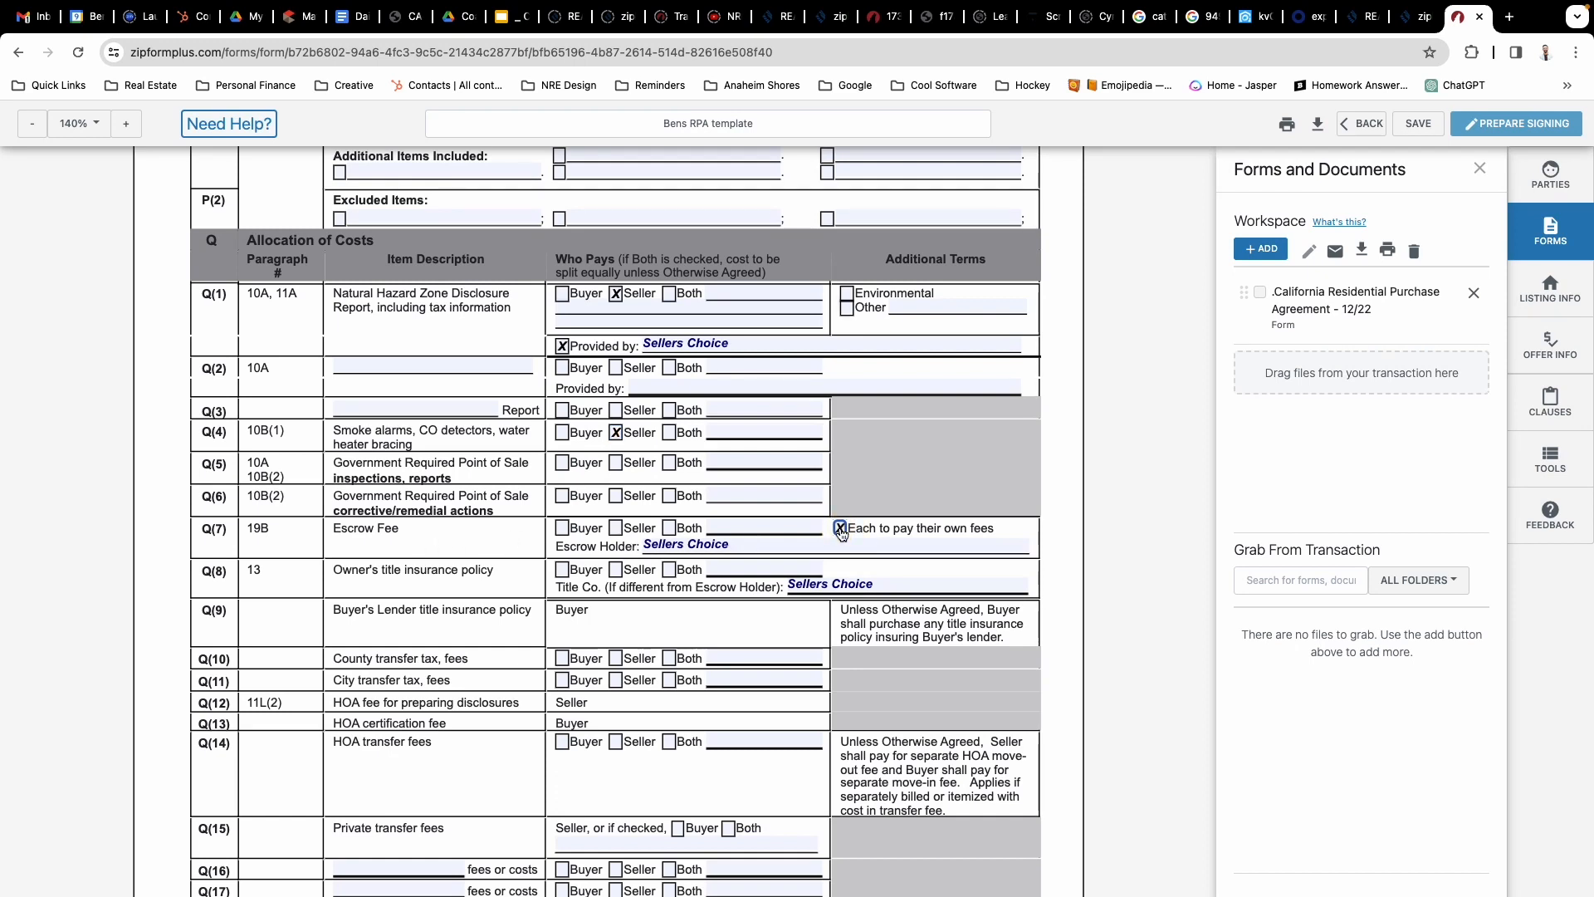
pyautogui.click(616, 571)
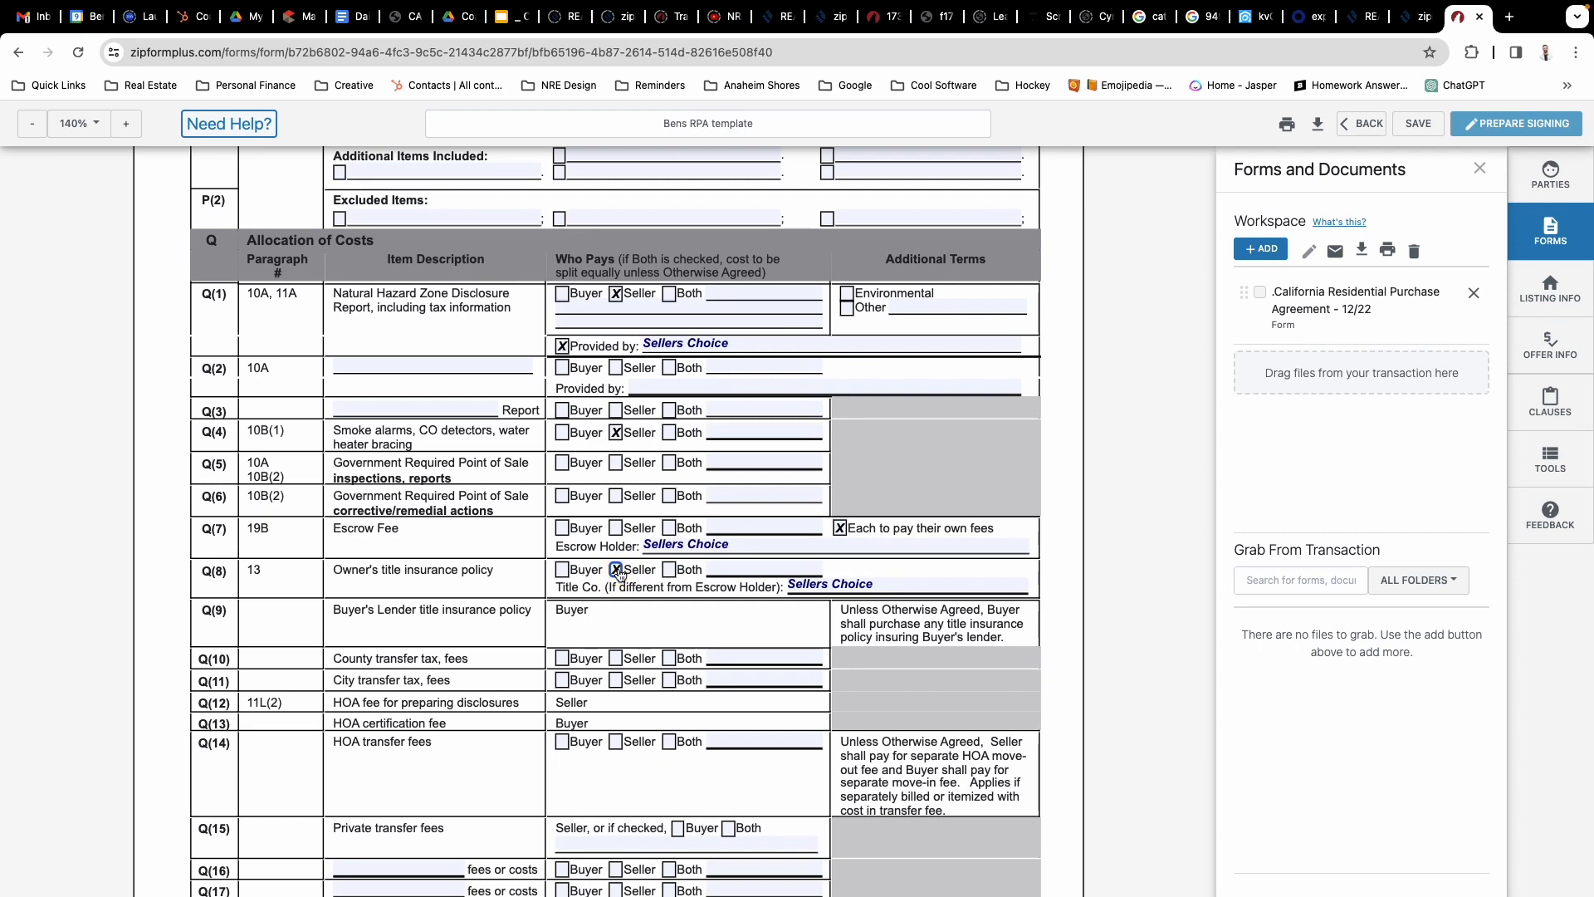
# Assign the Q(10) county transfer tax and the Q(11) city transfer tax to the seller
pyautogui.scroll(-3, 615, 639)
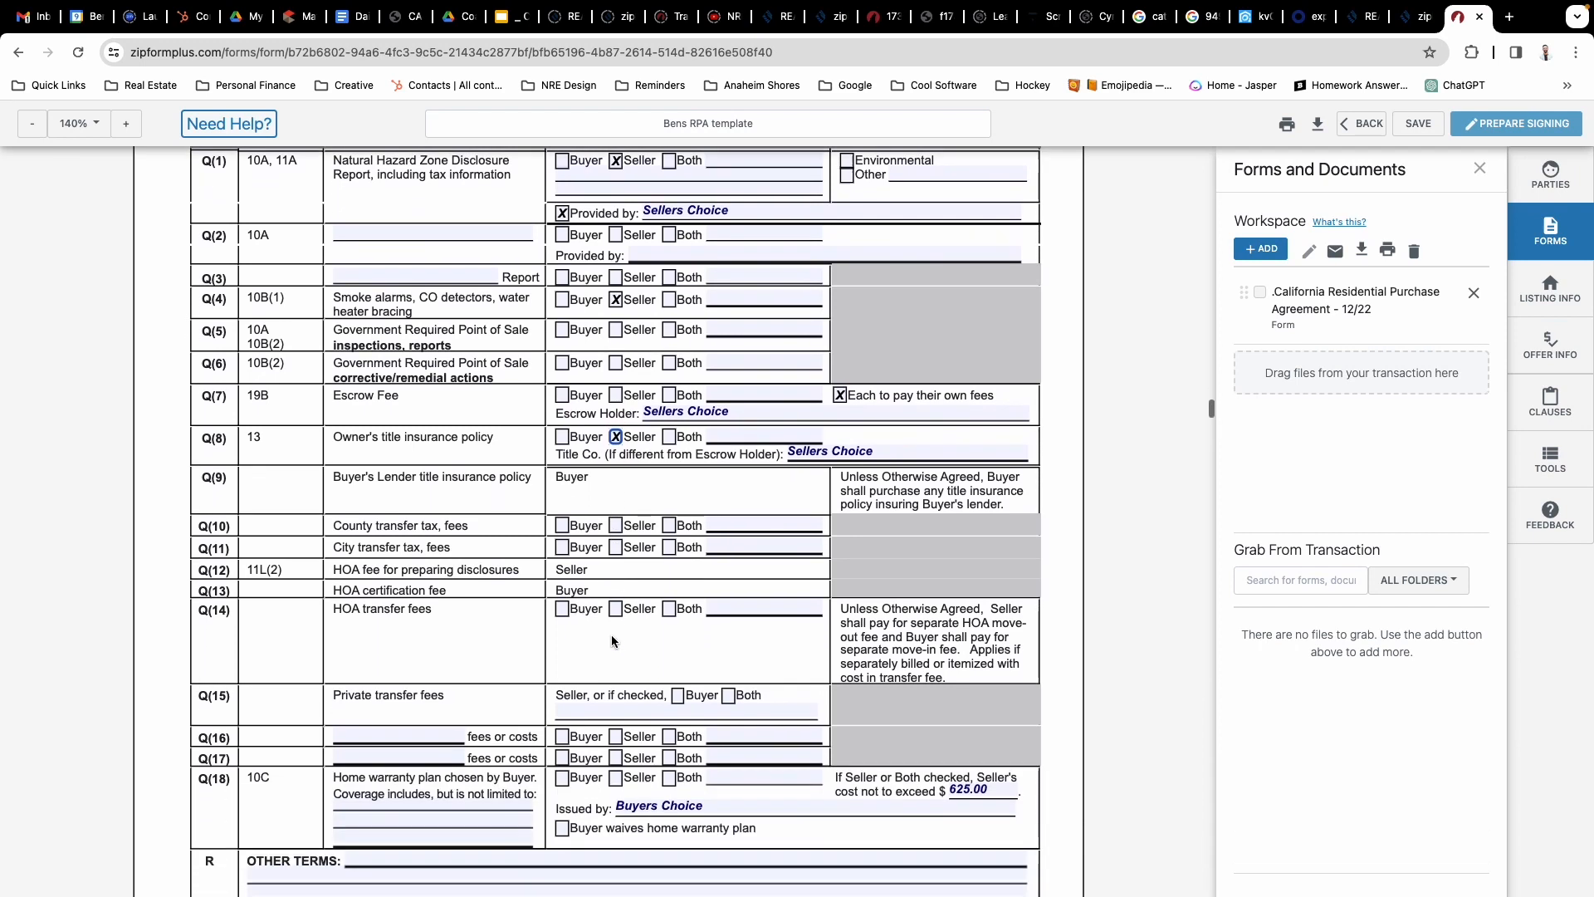
pyautogui.click(615, 408)
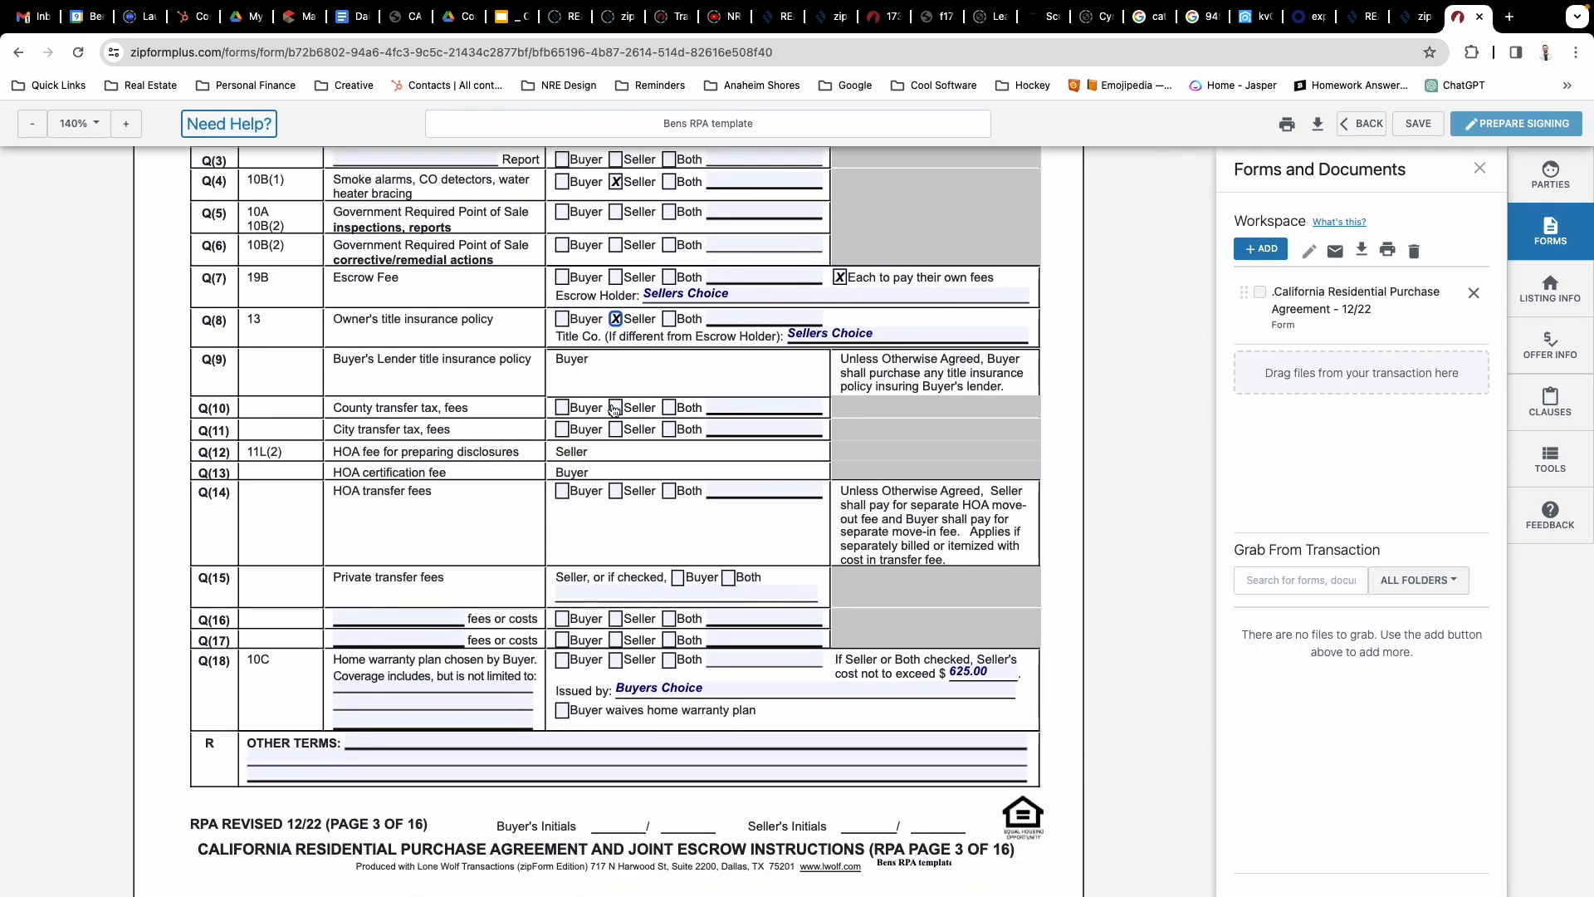
pyautogui.click(616, 430)
# Set the Q(18) home warranty plan's cost limit to $665.00 and assign its cost to the seller
pyautogui.scroll(-3, 628, 465)
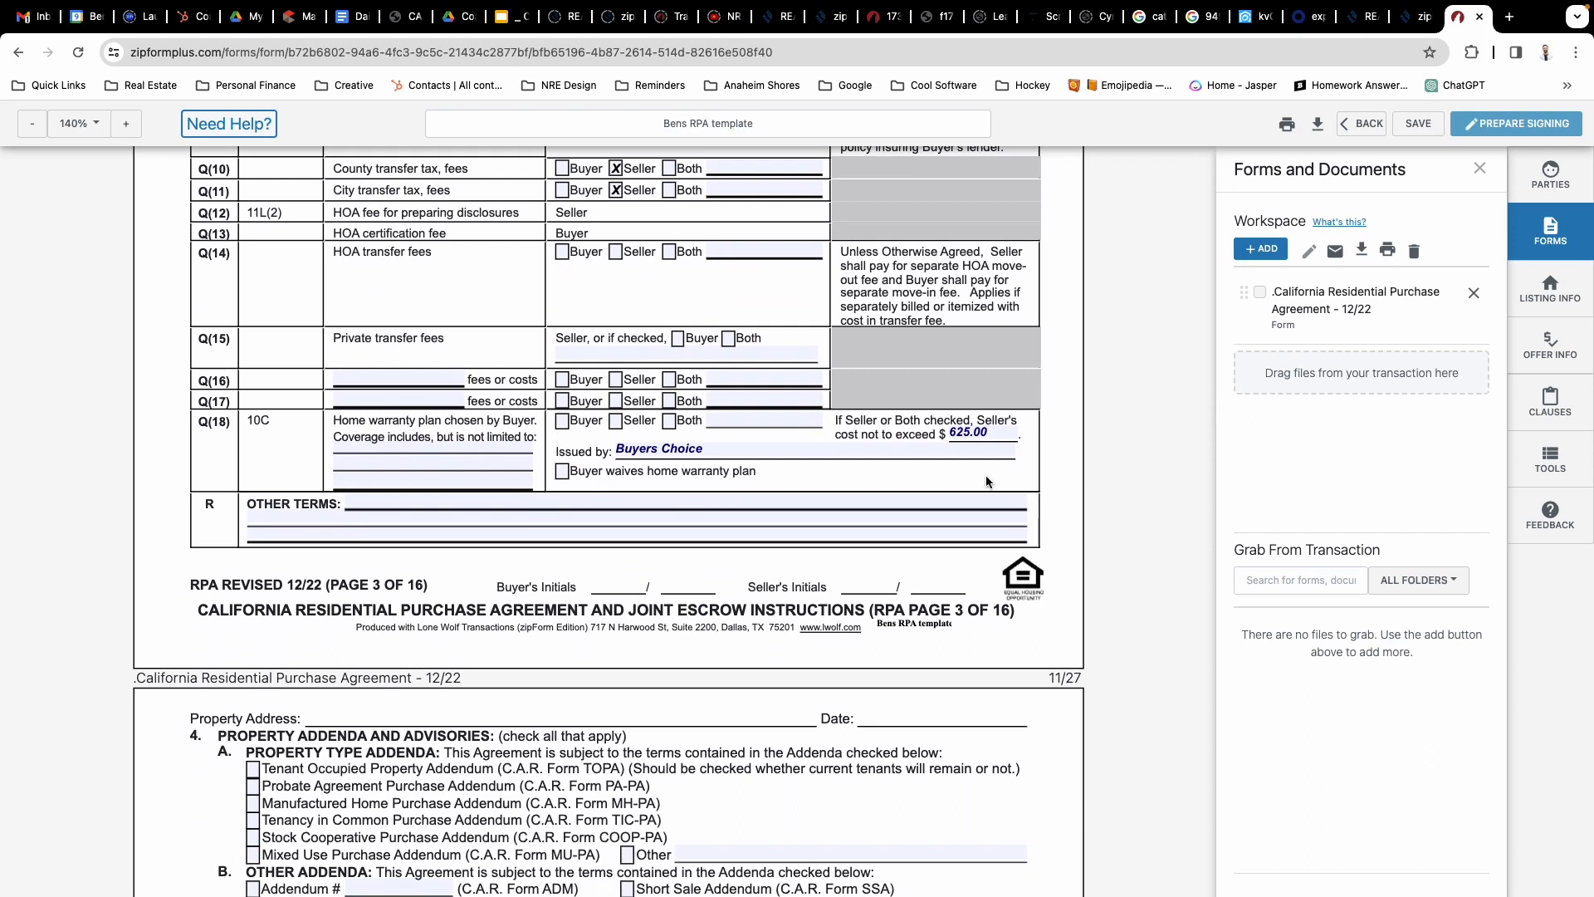
pyautogui.click(973, 435)
pyautogui.write('665')
pyautogui.click(993, 470)
pyautogui.click(616, 421)
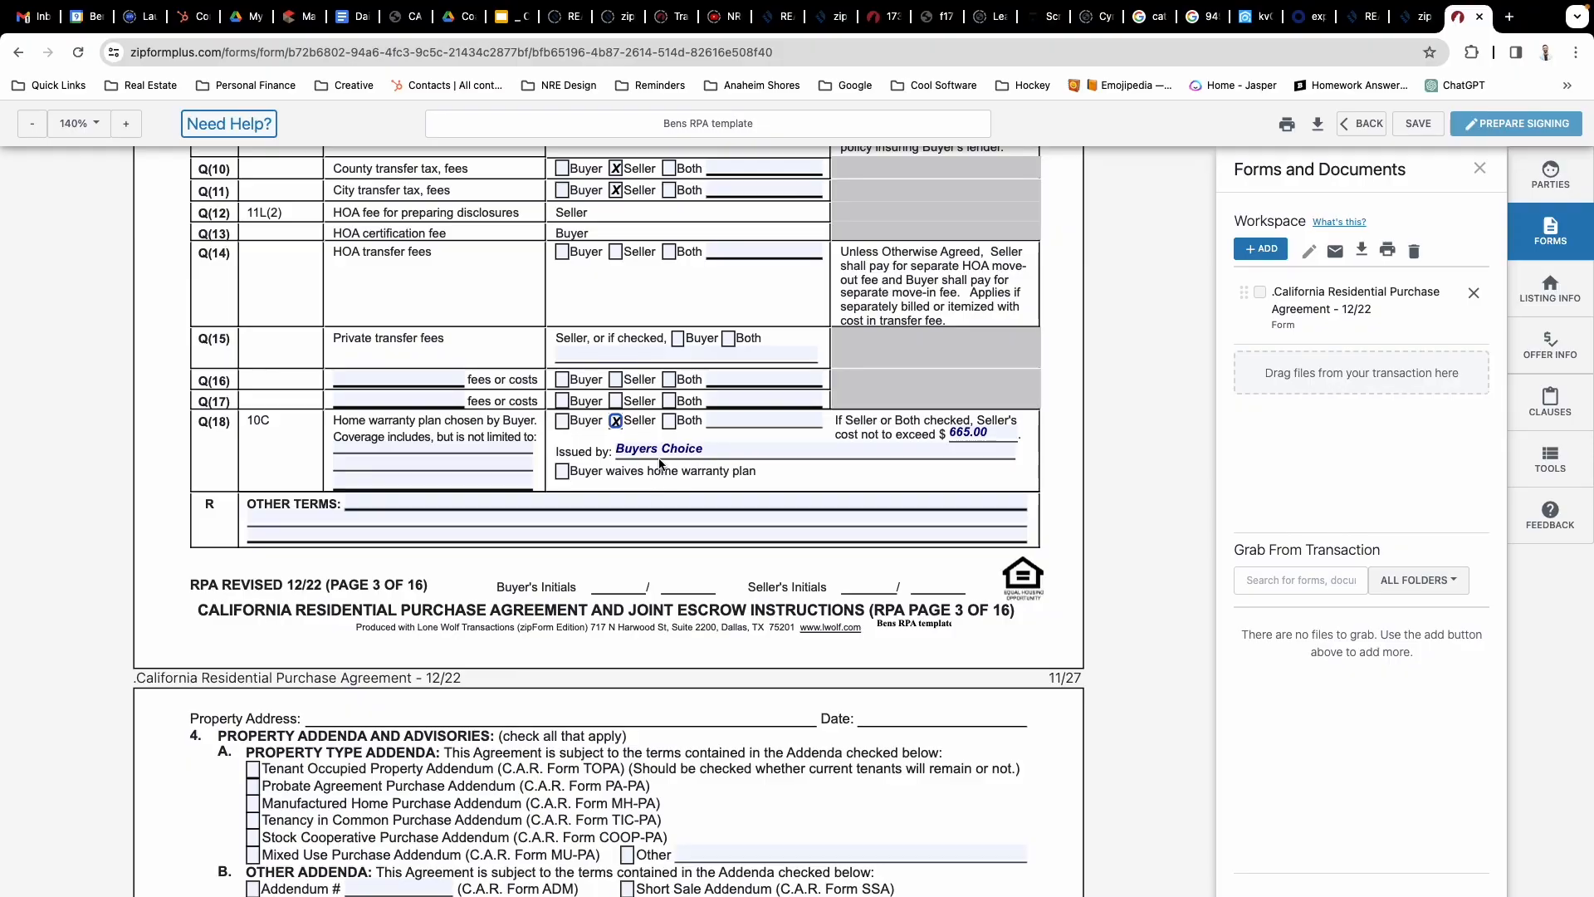
# Check email and text to phone as the buyer's agent's designated electronic delivery addresses in the Real Estate Brokers Section
pyautogui.scroll(-15, 794, 479)
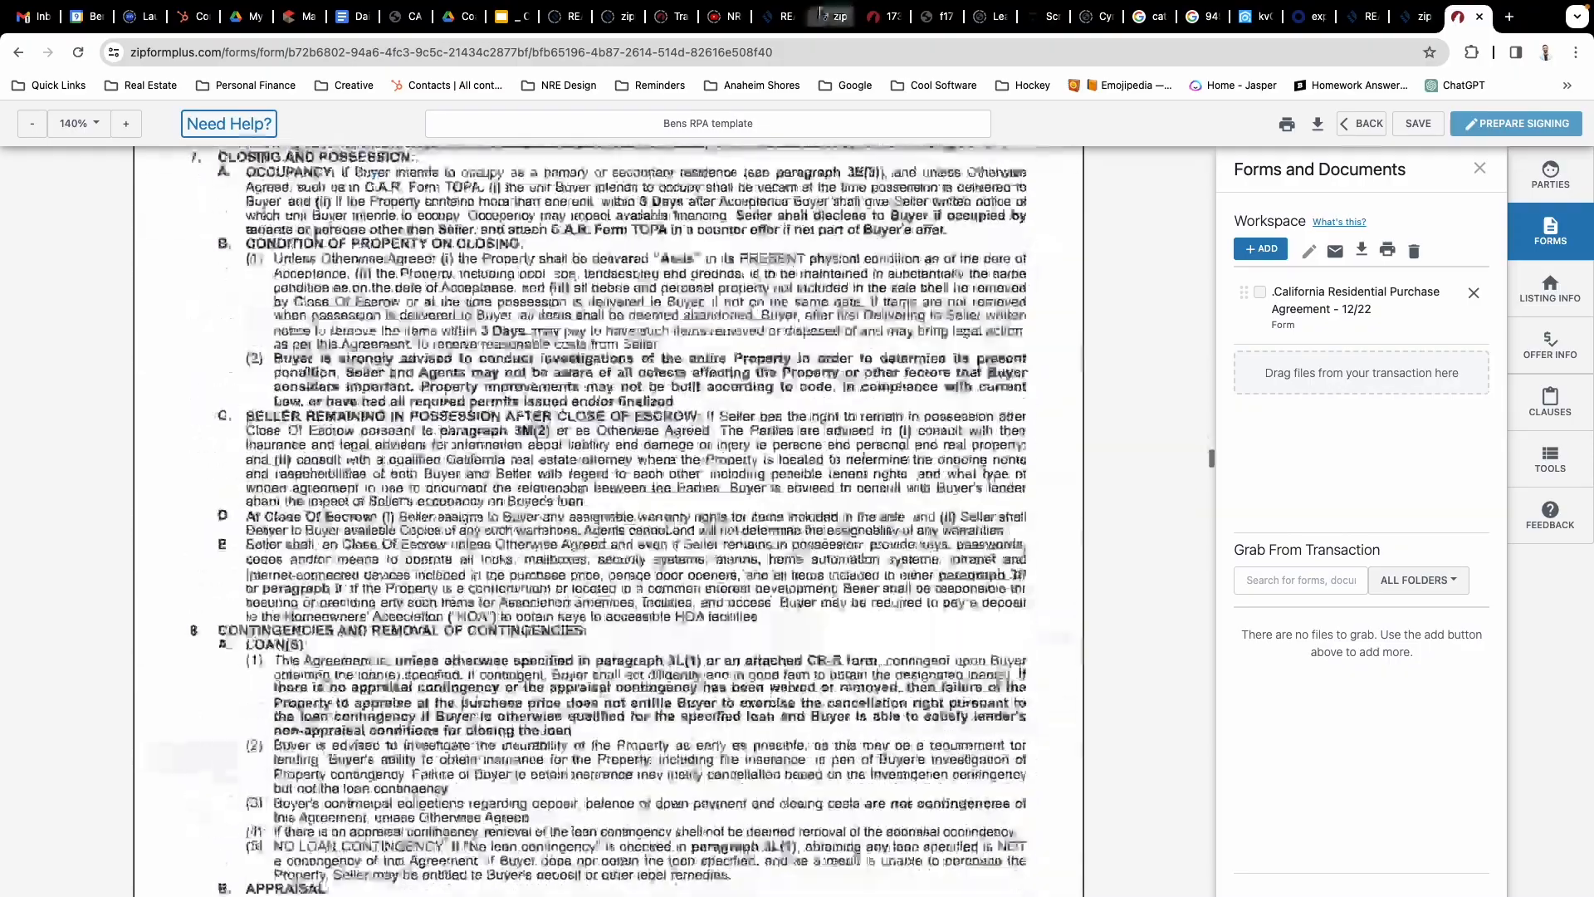
pyautogui.scroll(-20, 635, 724)
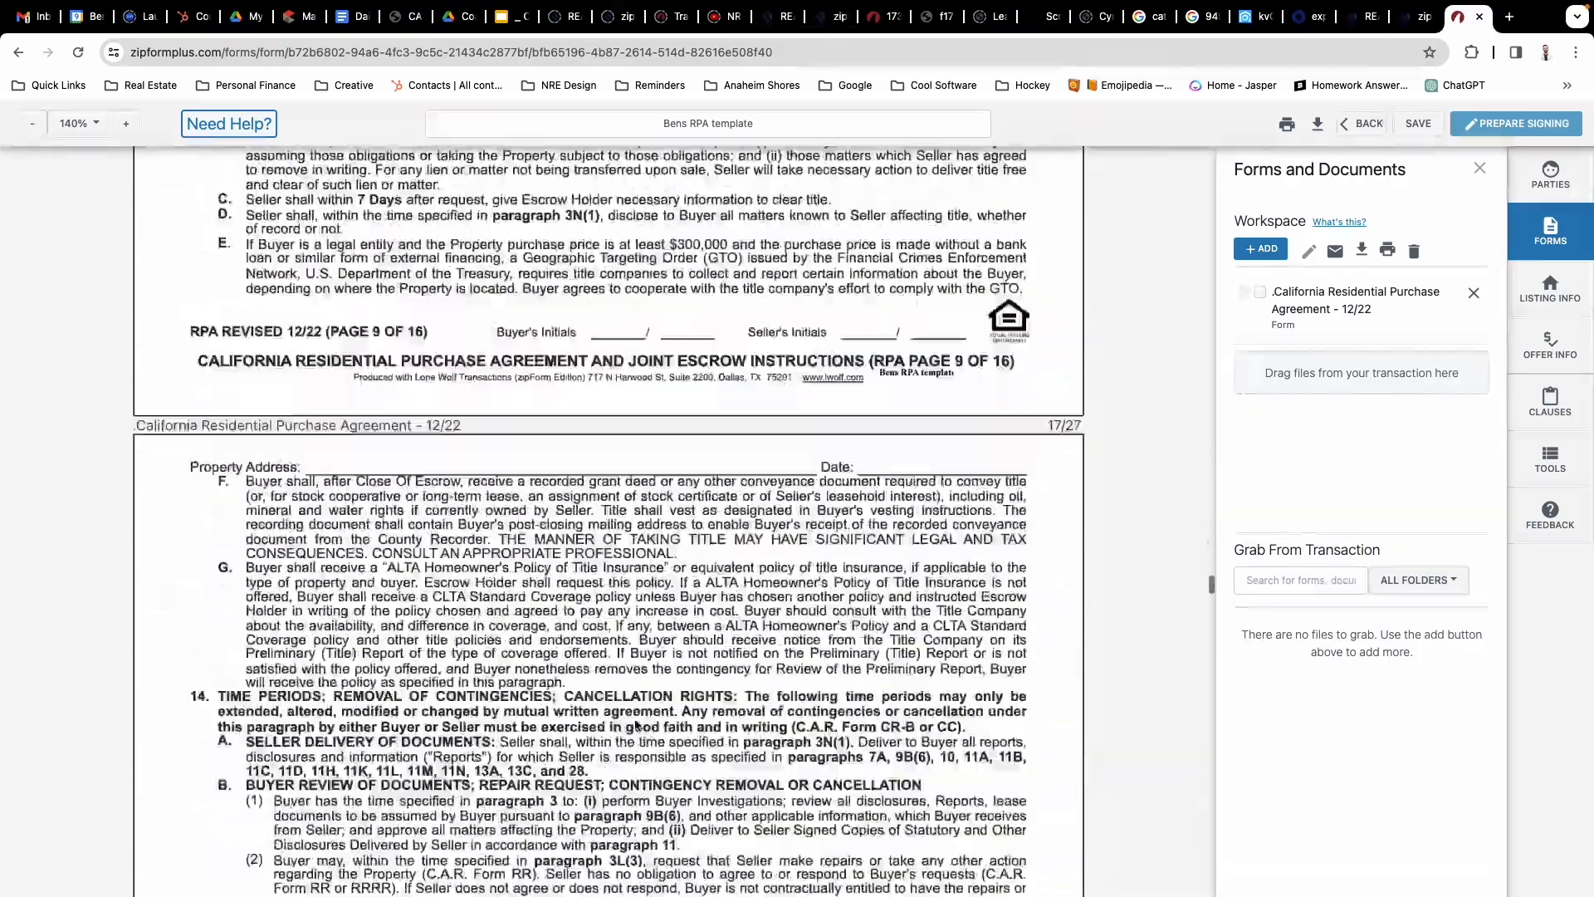
pyautogui.scroll(-20, 635, 724)
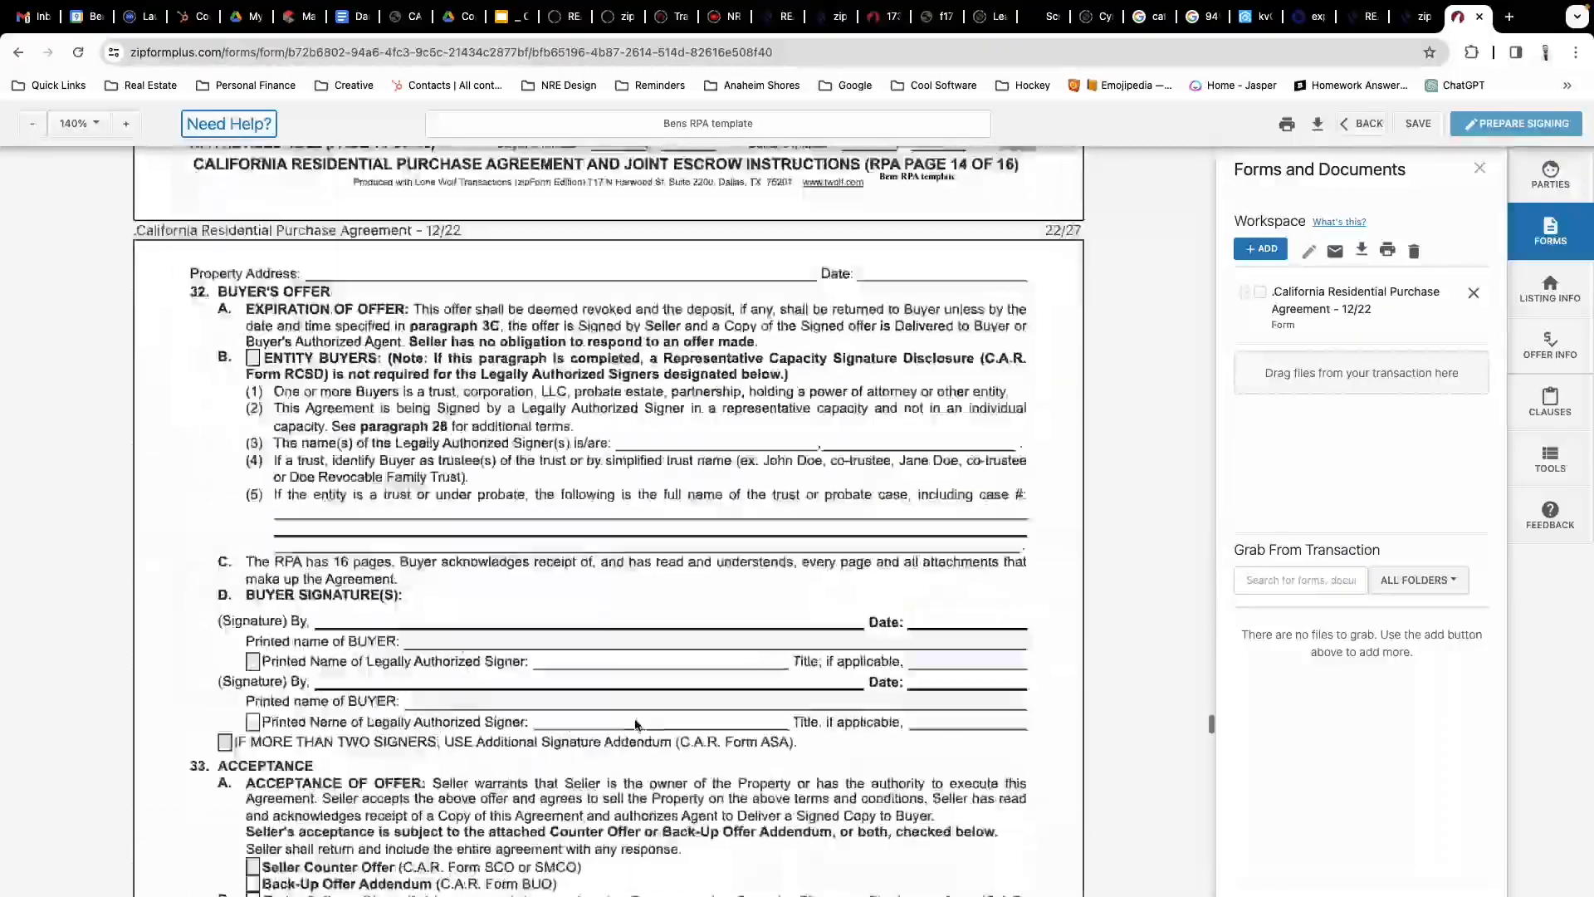
pyautogui.scroll(-7, 635, 724)
pyautogui.scroll(1, 581, 499)
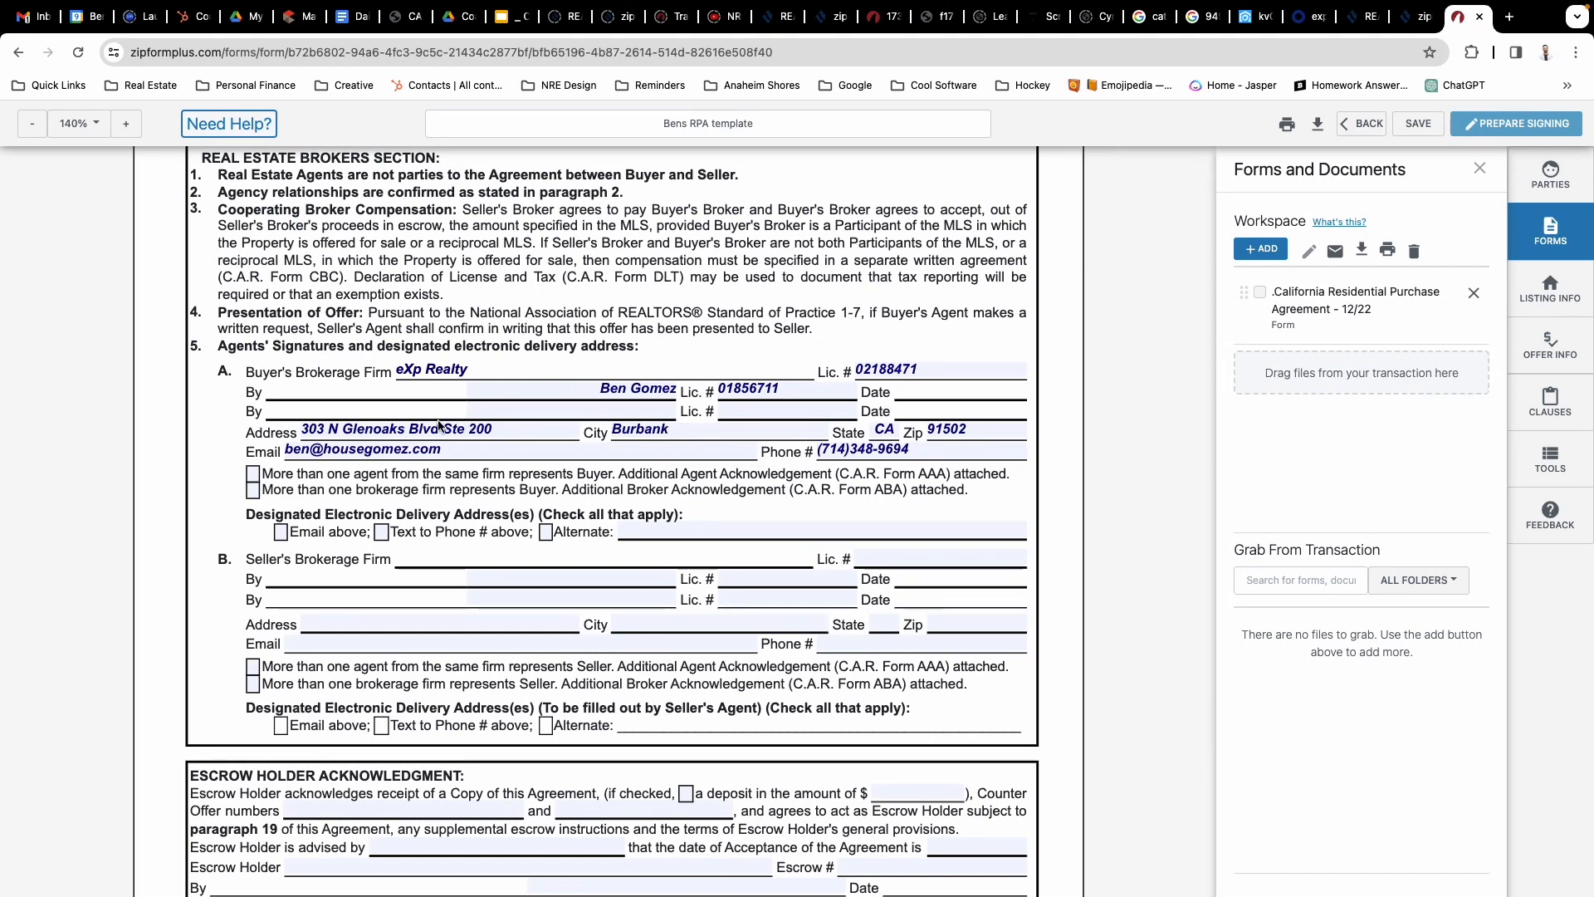
pyautogui.scroll(-1, 384, 470)
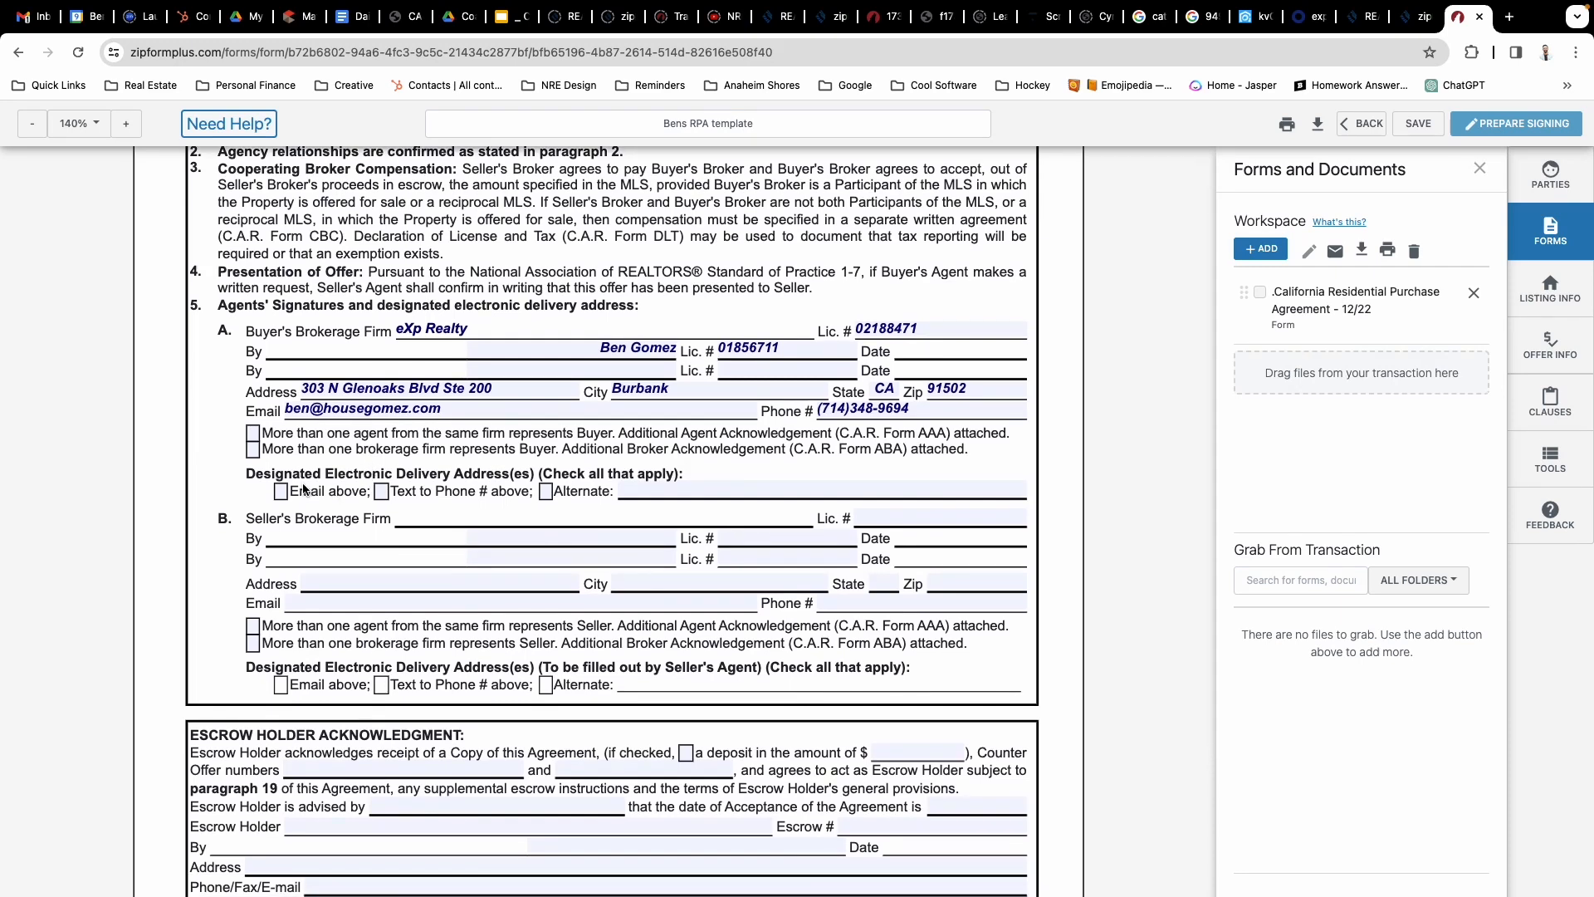
pyautogui.click(281, 492)
pyautogui.click(381, 492)
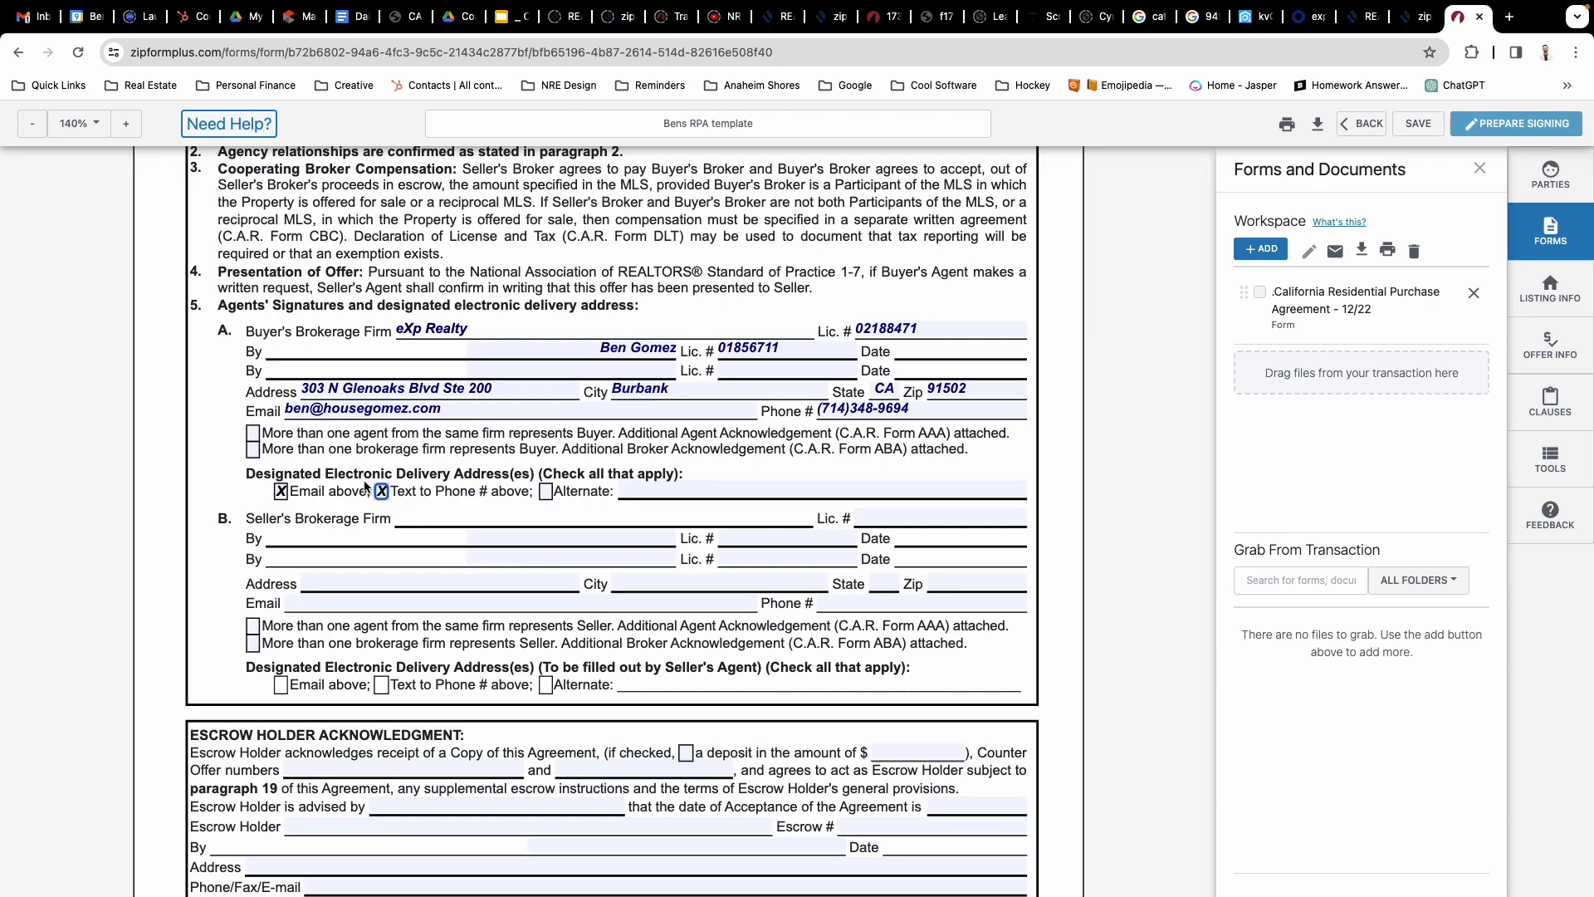
# Check the remaining advisory and addendum pages after the brokers section, and save the template
pyautogui.scroll(-13, 621, 383)
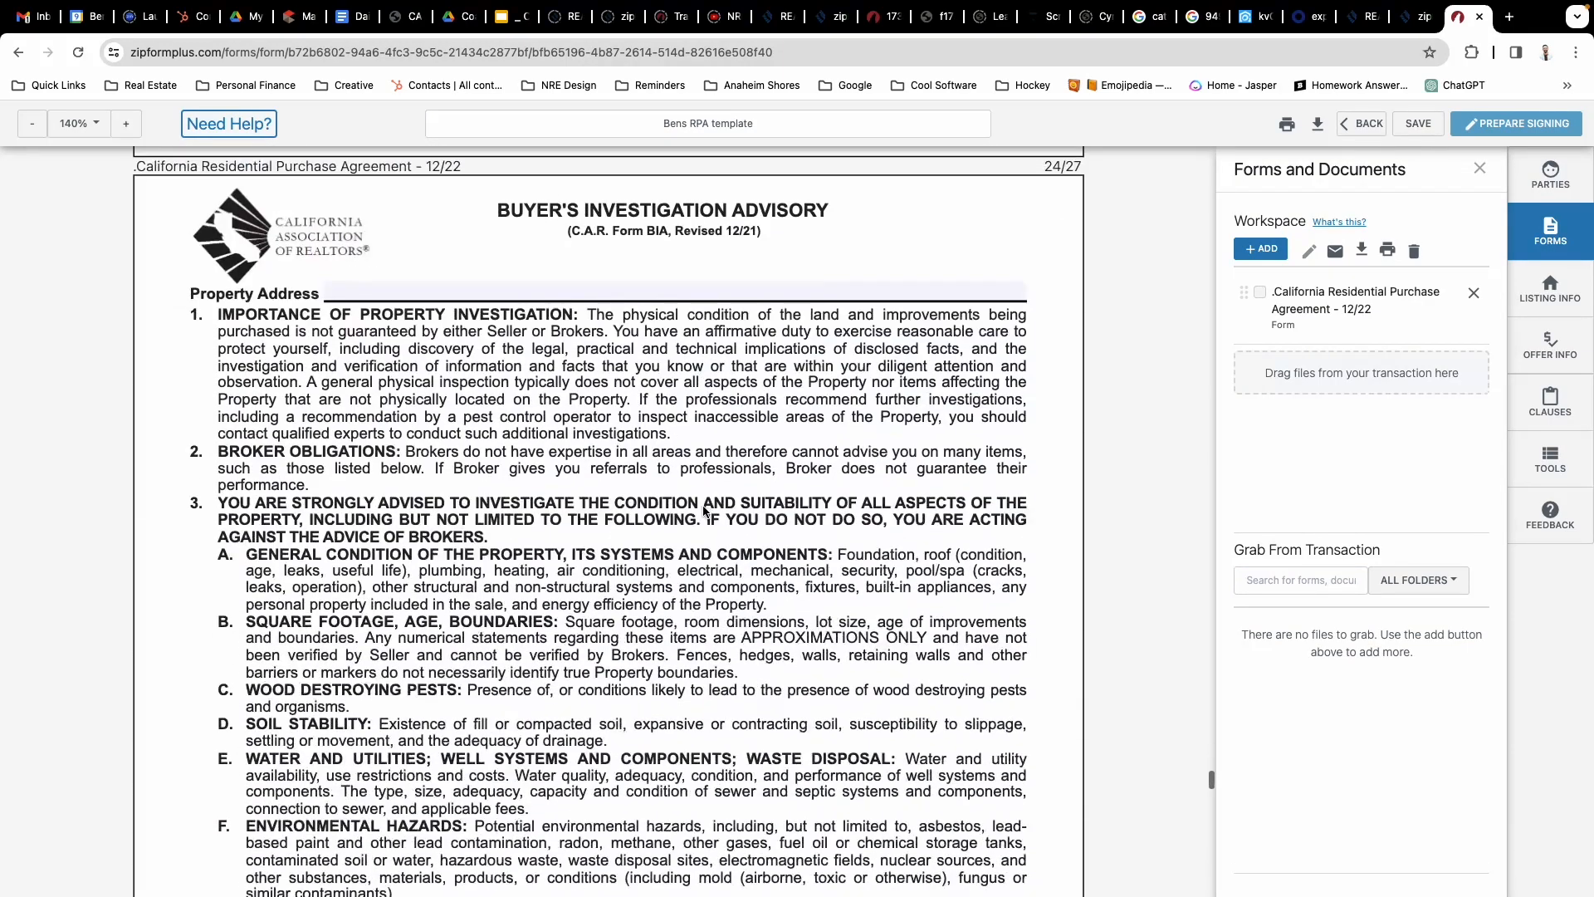
pyautogui.scroll(-15, 621, 383)
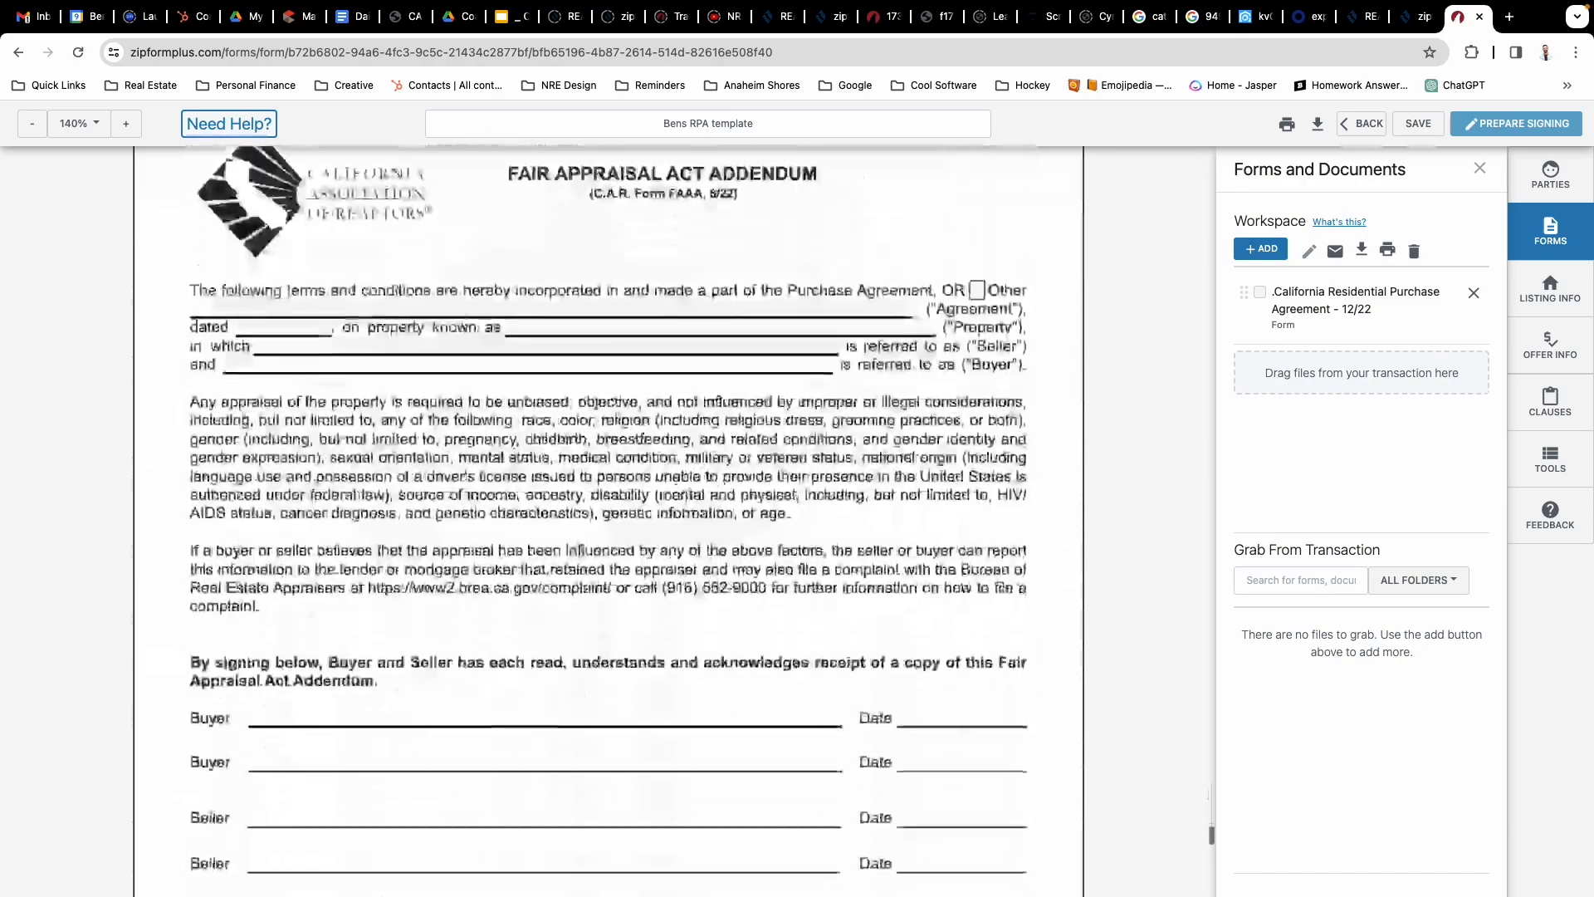
pyautogui.scroll(-15, 560, 517)
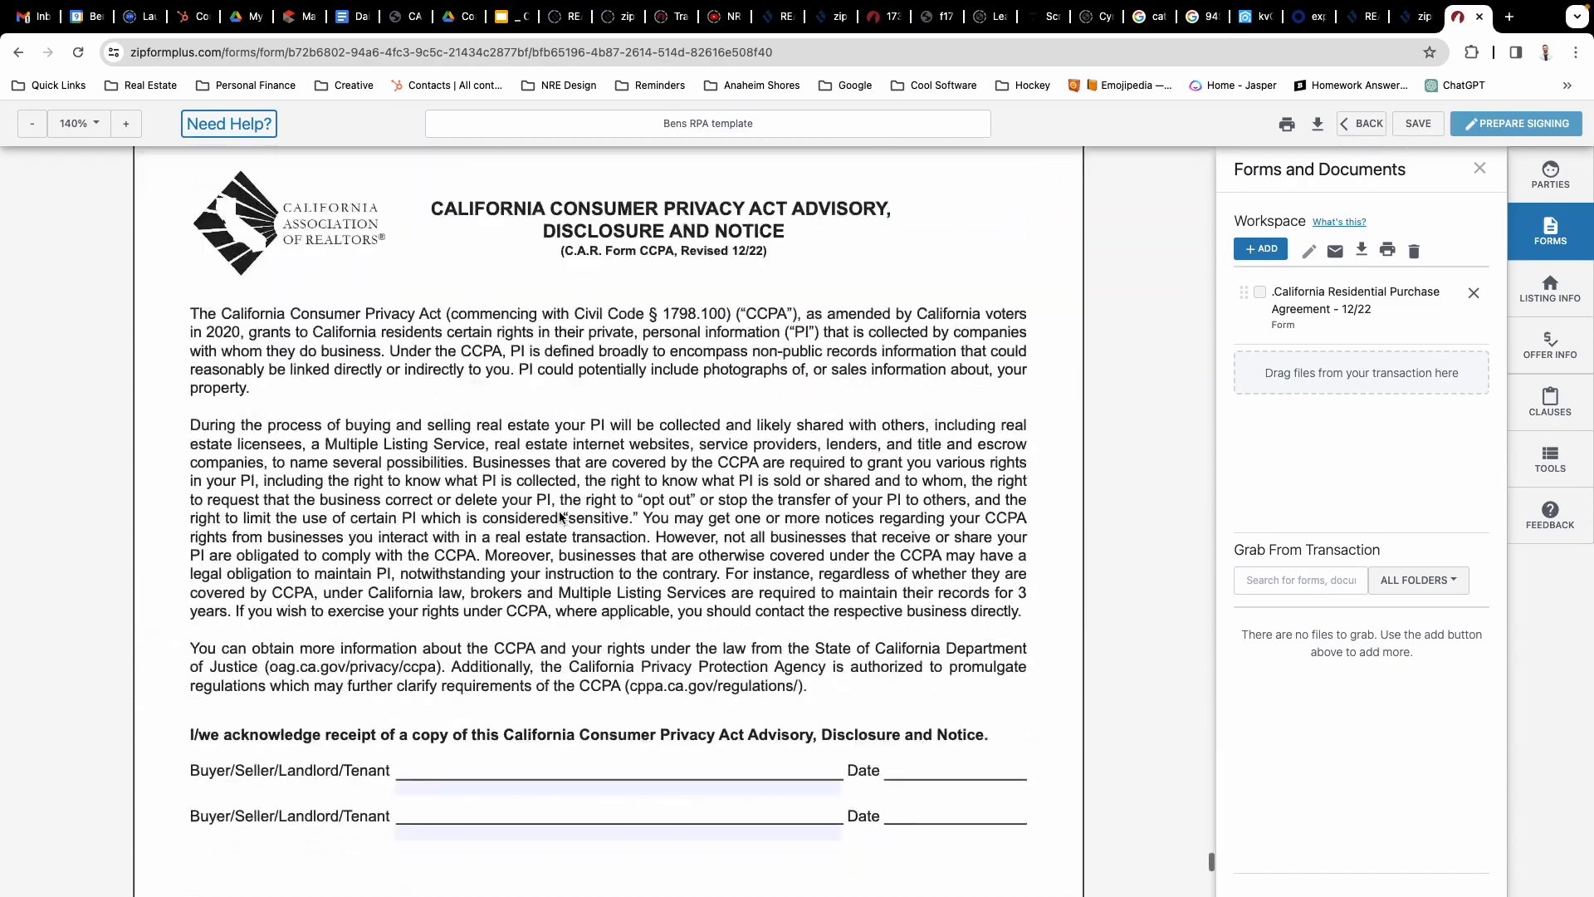
pyautogui.scroll(20, 559, 517)
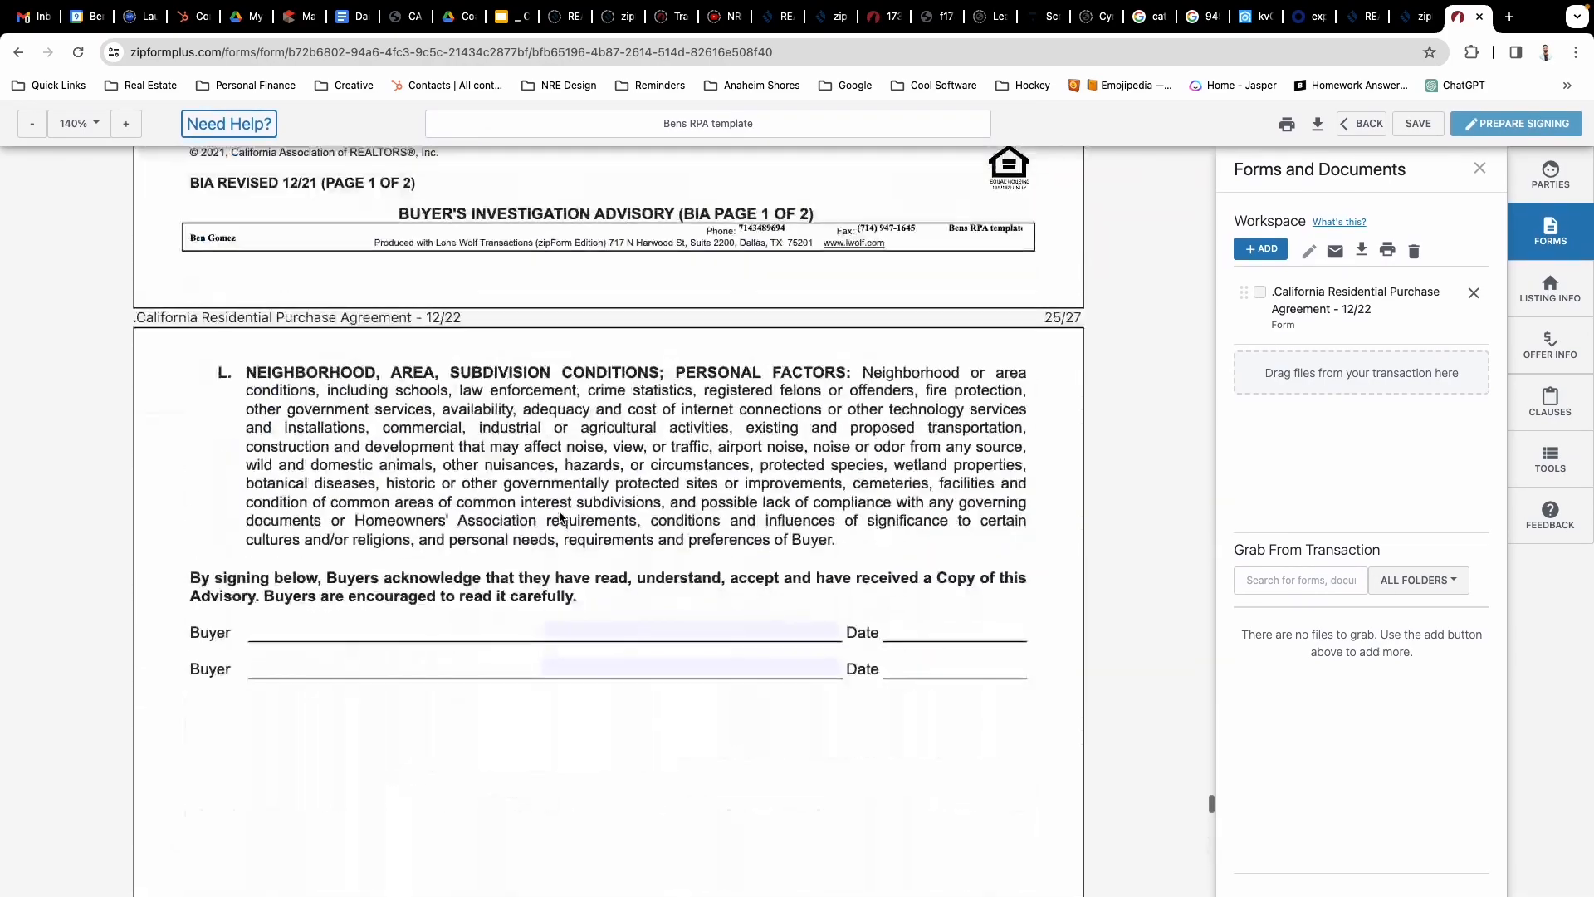
pyautogui.click(1419, 131)
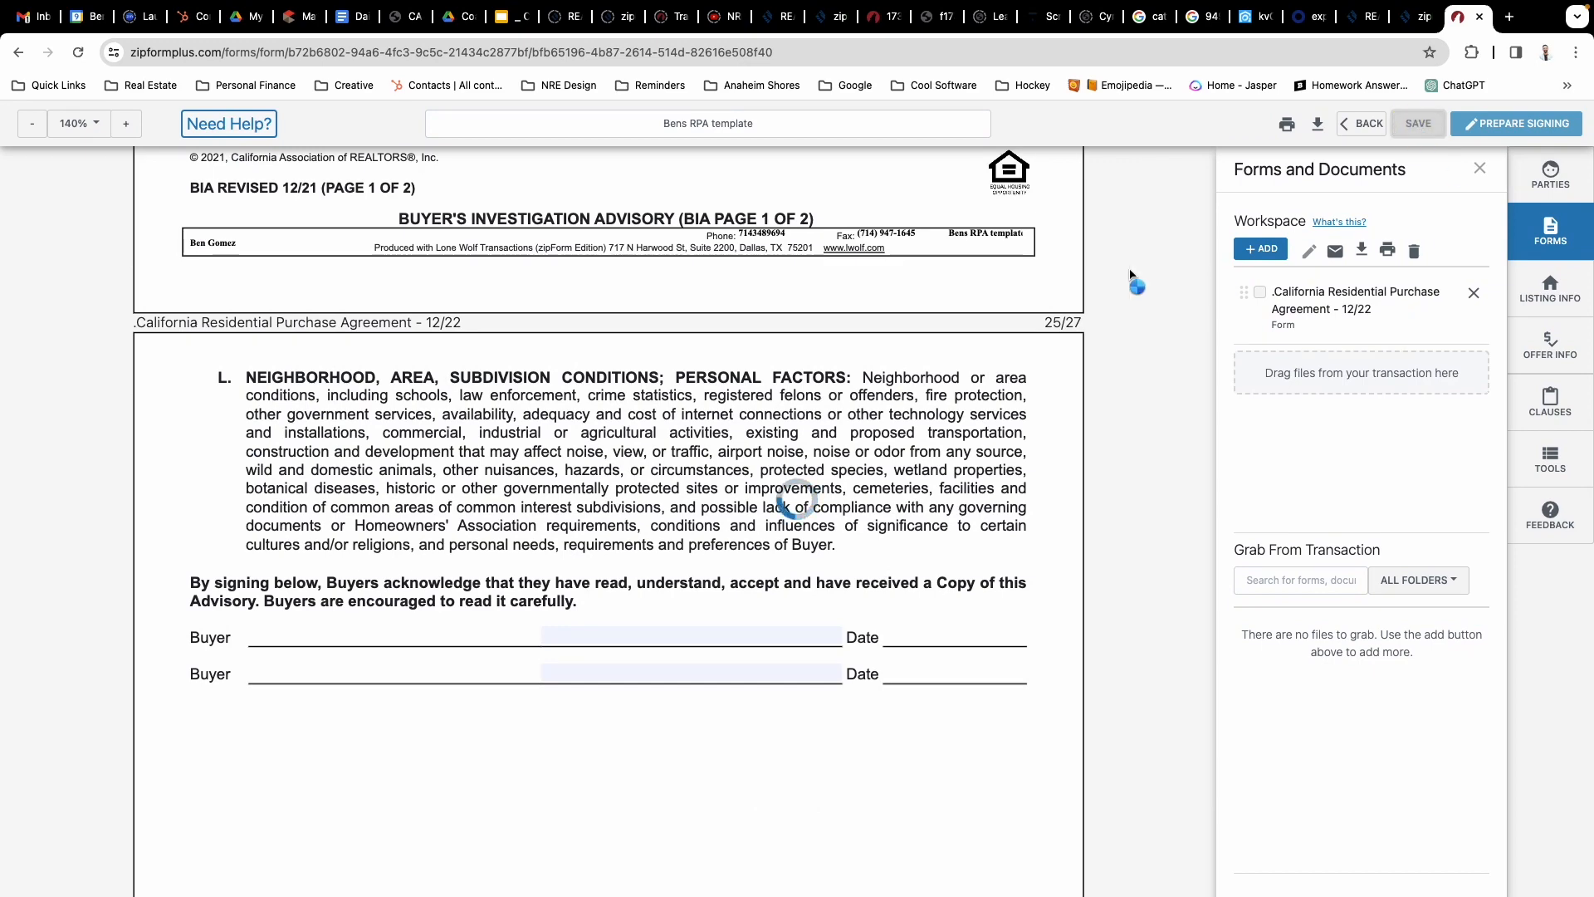